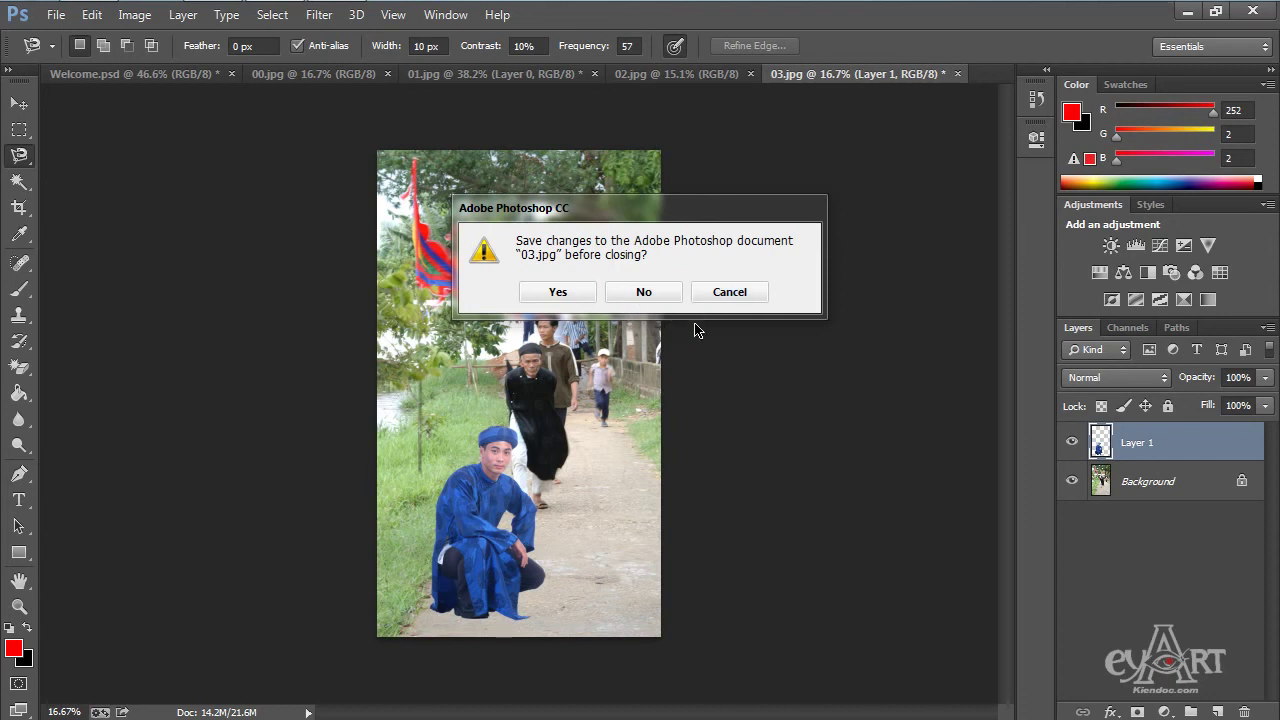
Close all the open documents, 03.jpg, 02.jpg, 01.jpg, Welcome.psd and 00.jpg, without saving changes
{"action": "left_click", "coordinate": [645, 289]}
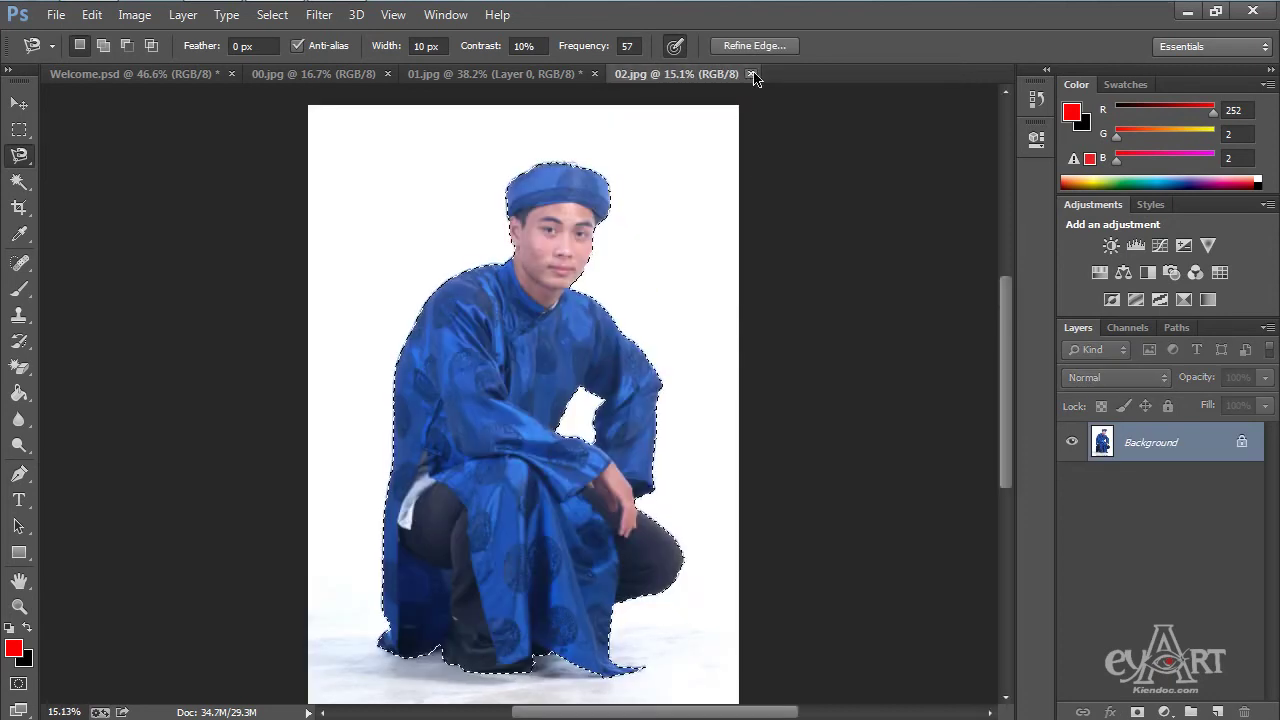
{"action": "left_click", "coordinate": [753, 79]}
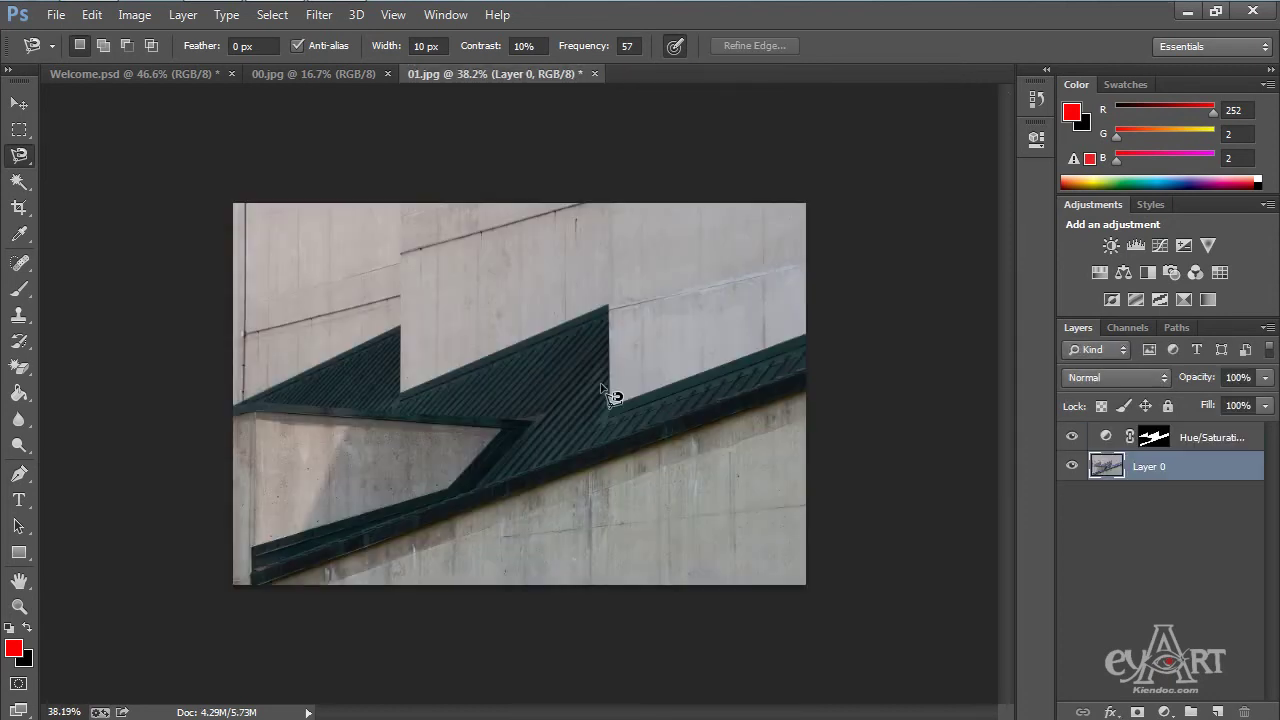
{"action": "left_click", "coordinate": [597, 75]}
{"action": "left_click", "coordinate": [644, 292]}
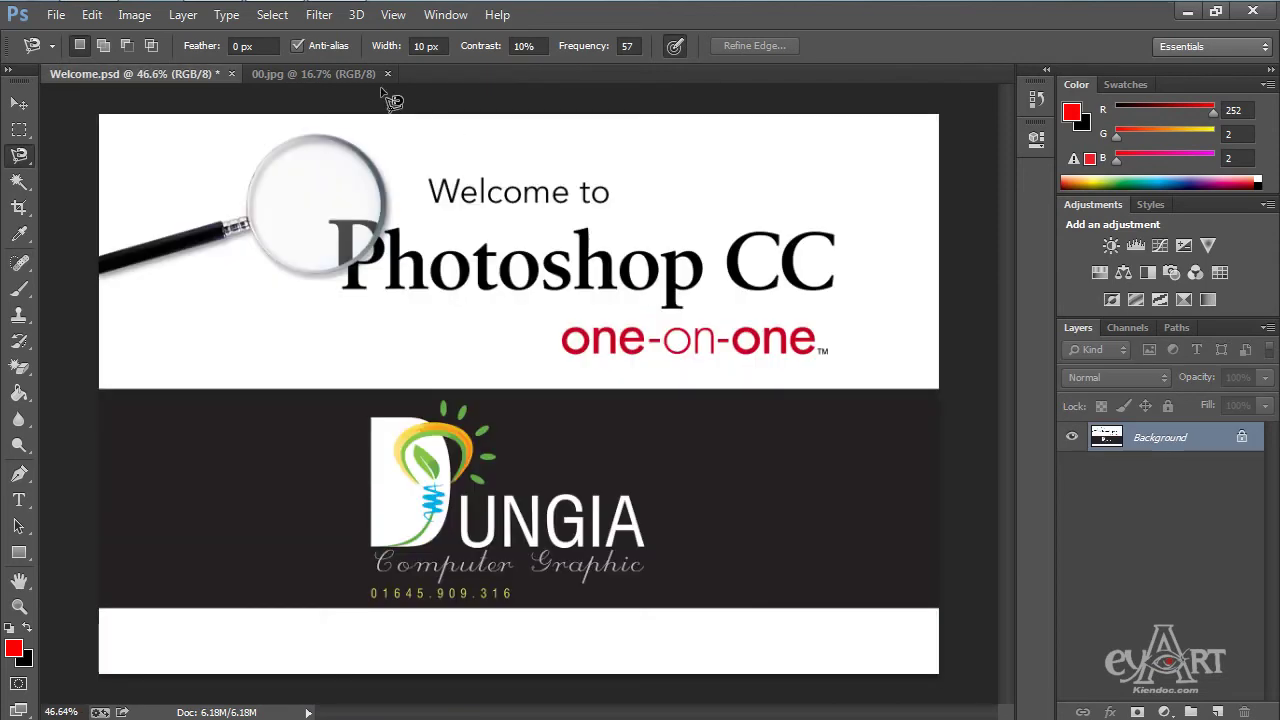
{"action": "left_click", "coordinate": [232, 75]}
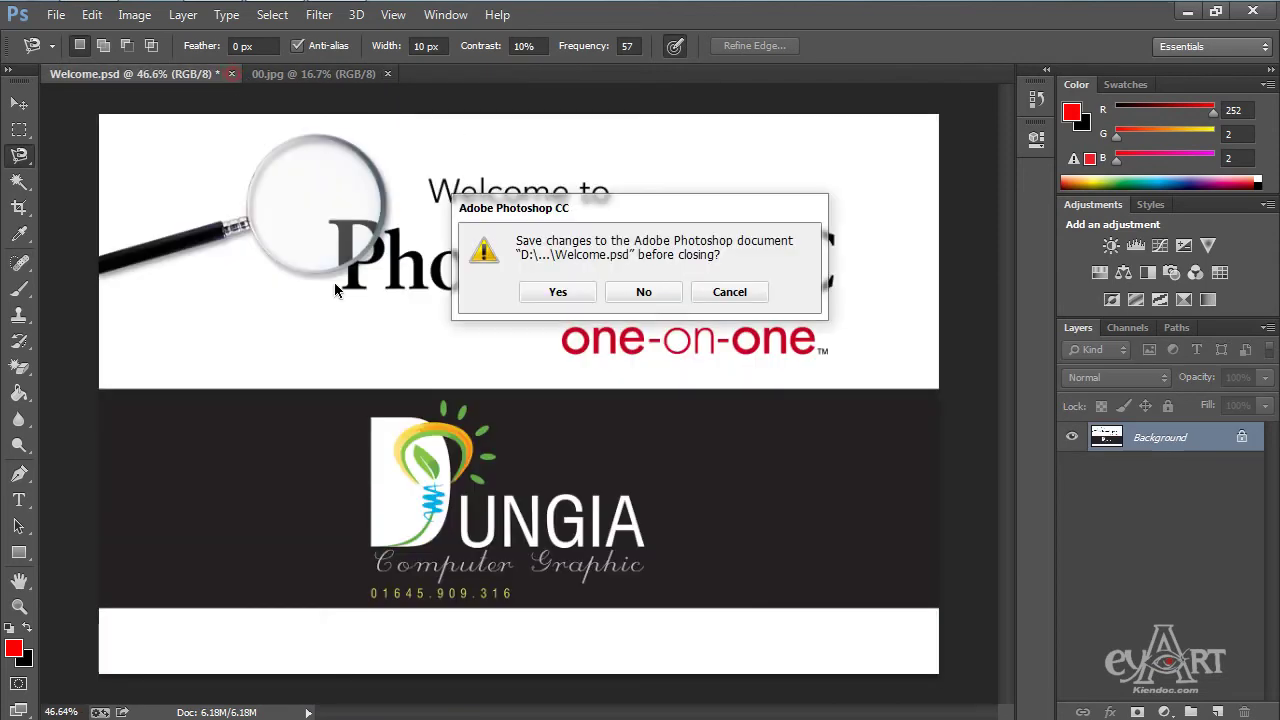
{"action": "left_click", "coordinate": [643, 290]}
{"action": "left_click", "coordinate": [186, 76]}
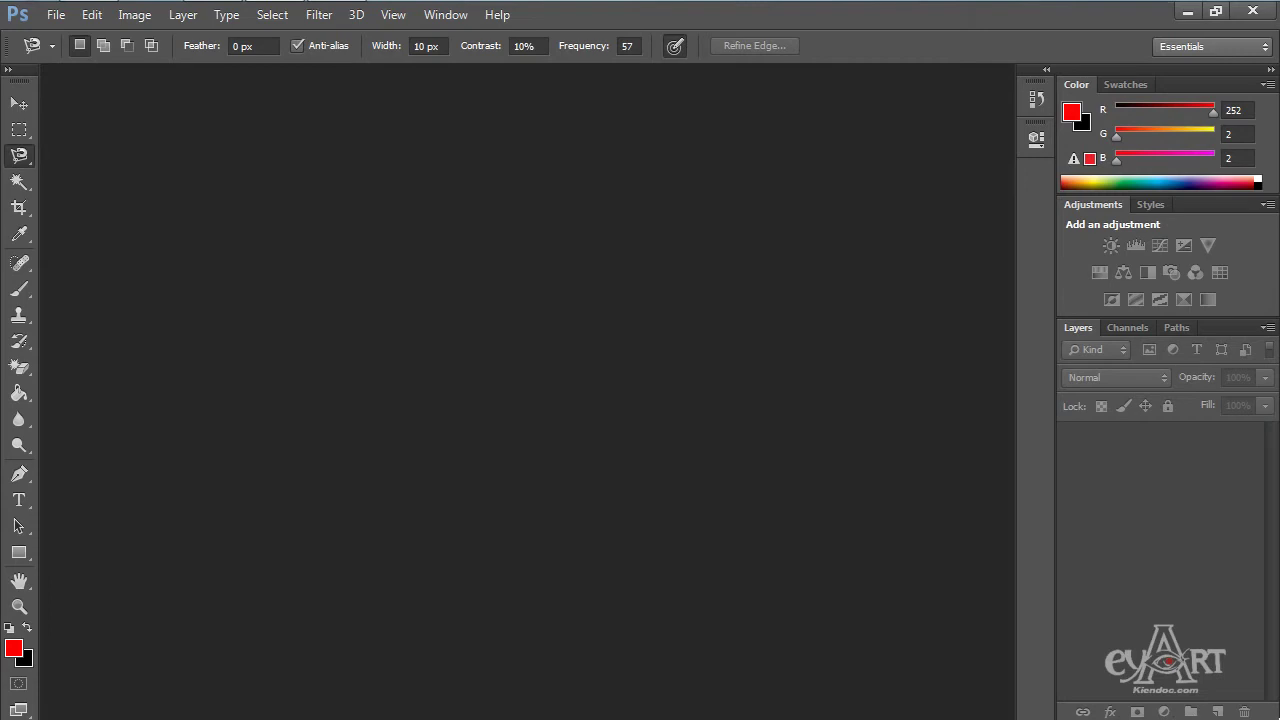
Open the image 04.jpg from the PHOTOSHOP 01 folder
{"action": "key", "text": "ctrl+o"}
{"action": "left_click", "coordinate": [213, 292]}
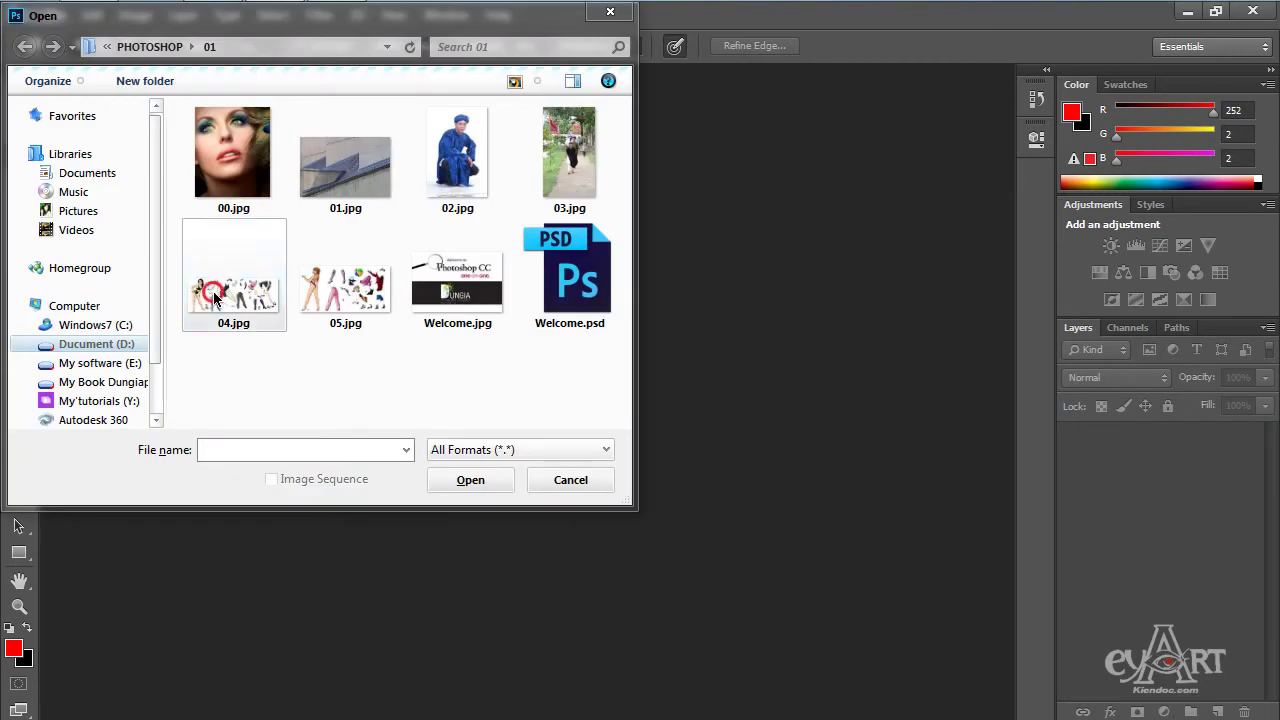
{"action": "left_click", "coordinate": [472, 480]}
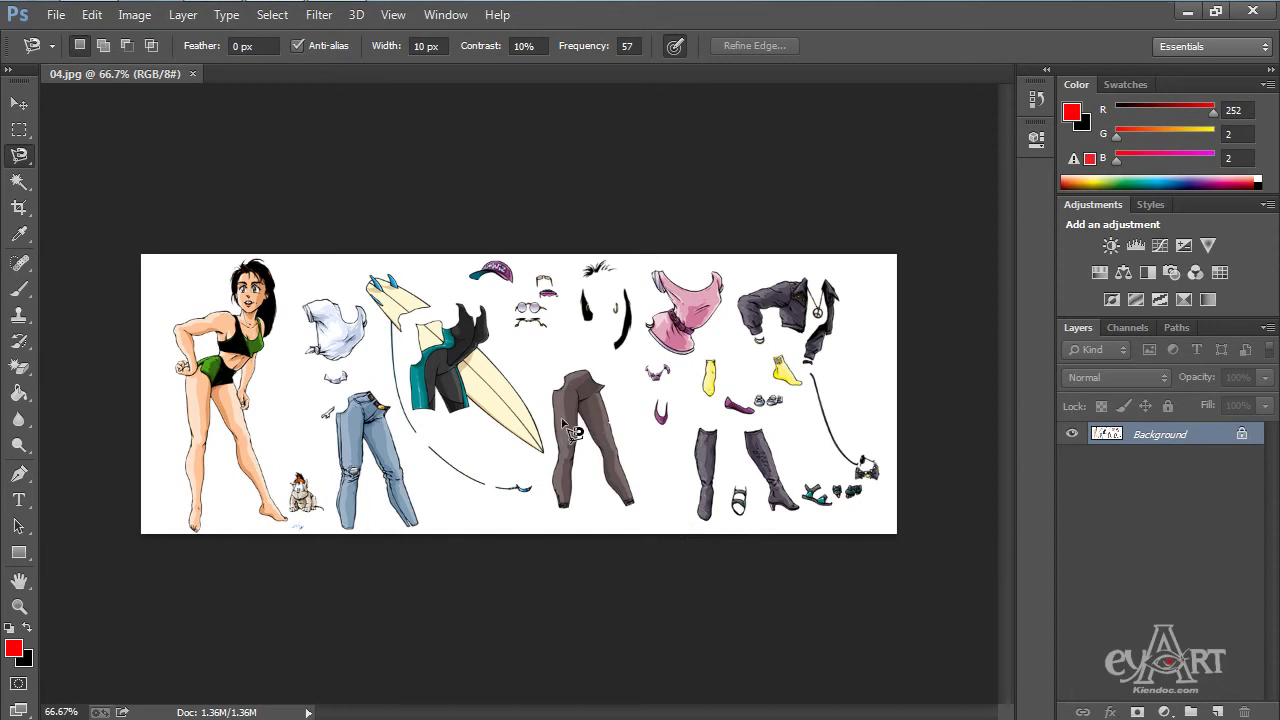
Select the teal side panel of the wetsuit with the Magic Wand tool at a tolerance of 32
{"action": "scroll", "coordinate": [545, 424], "scroll_direction": "up", "scroll_amount": 2}
{"action": "scroll", "coordinate": [545, 424], "scroll_direction": "down", "scroll_amount": 1}
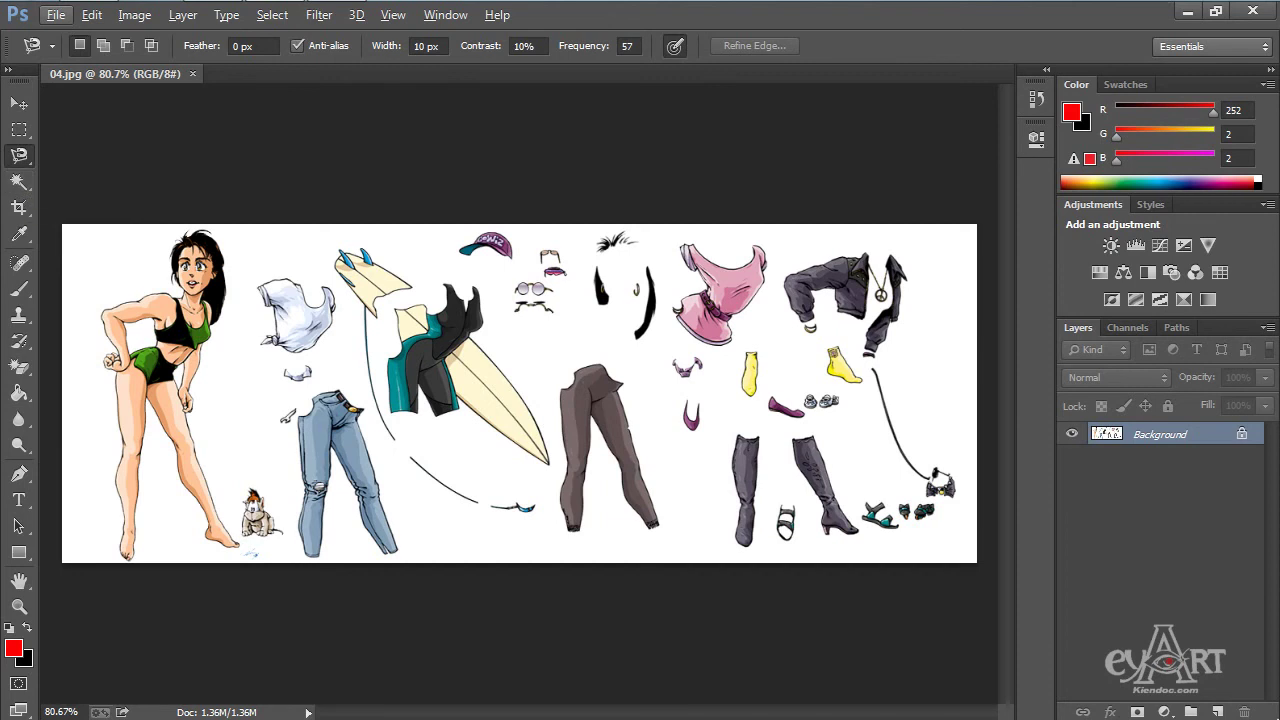
{"action": "scroll", "coordinate": [445, 372], "scroll_direction": "up", "scroll_amount": 5}
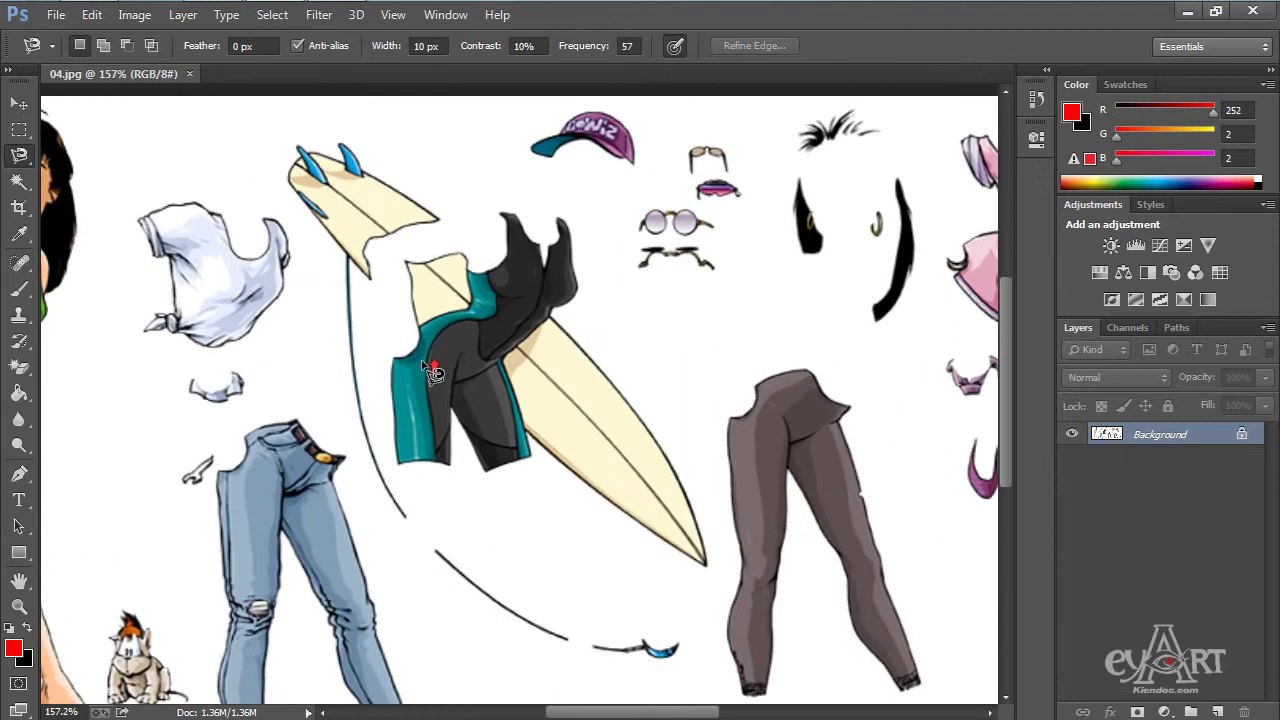
{"action": "left_click", "coordinate": [17, 183]}
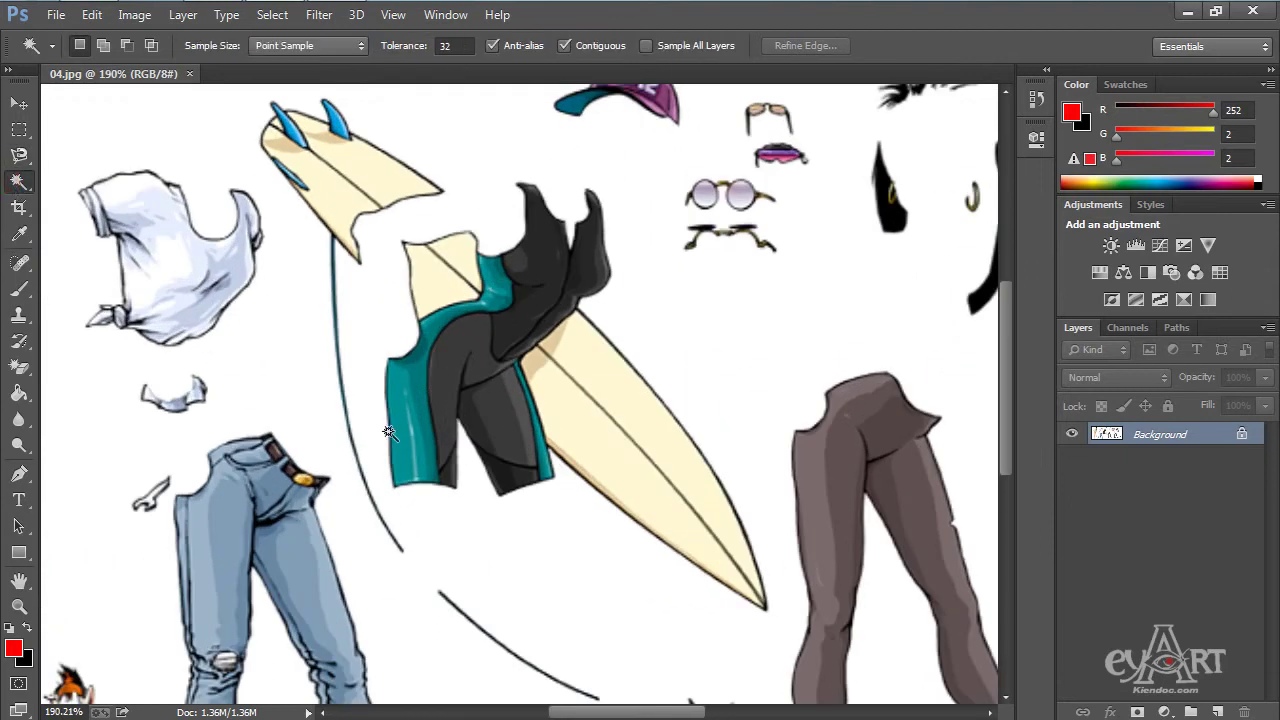
{"action": "left_click", "coordinate": [408, 379]}
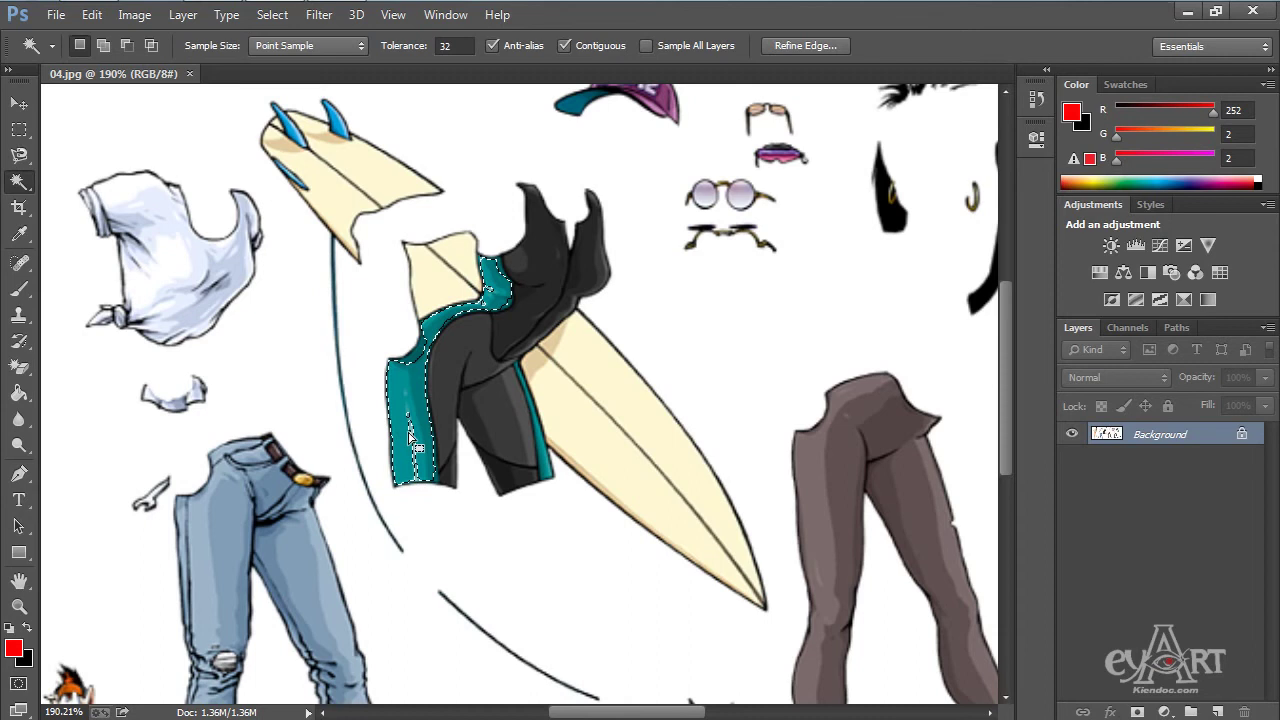
Select the white T-shirt with the Quick Selection tool, and clear that selection
{"action": "right_click", "coordinate": [17, 184]}
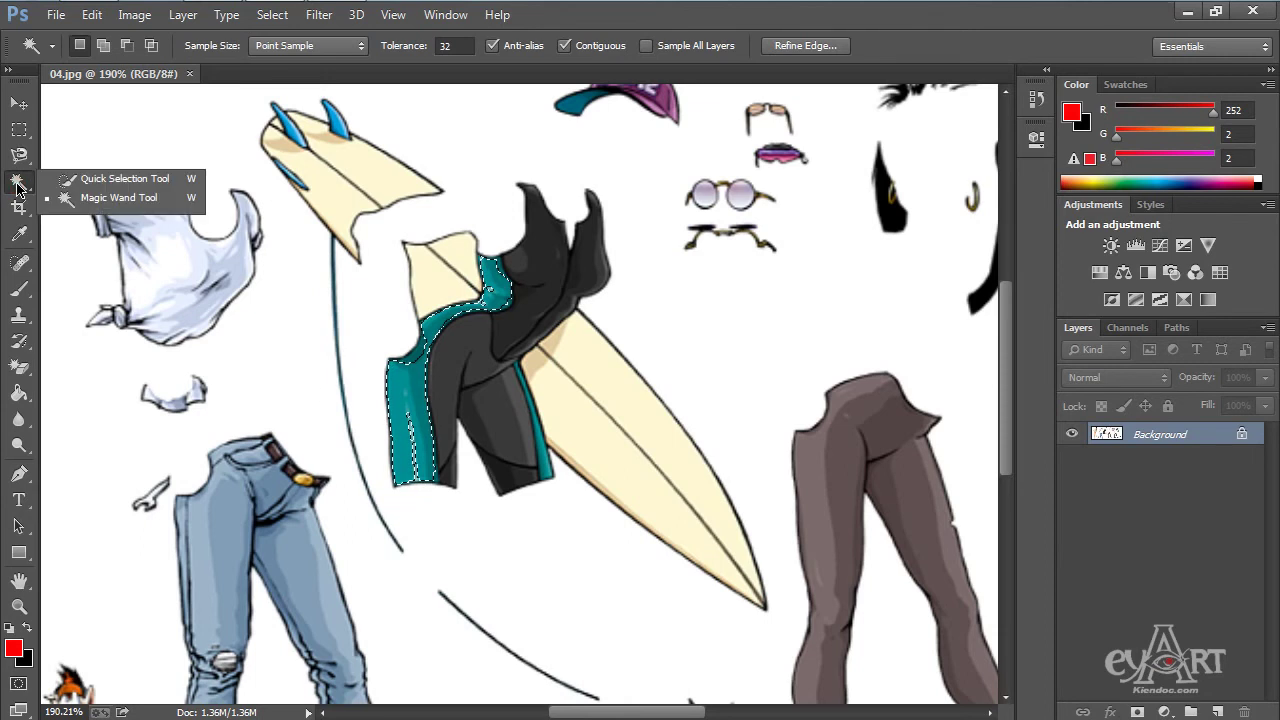
{"action": "left_click", "coordinate": [153, 184]}
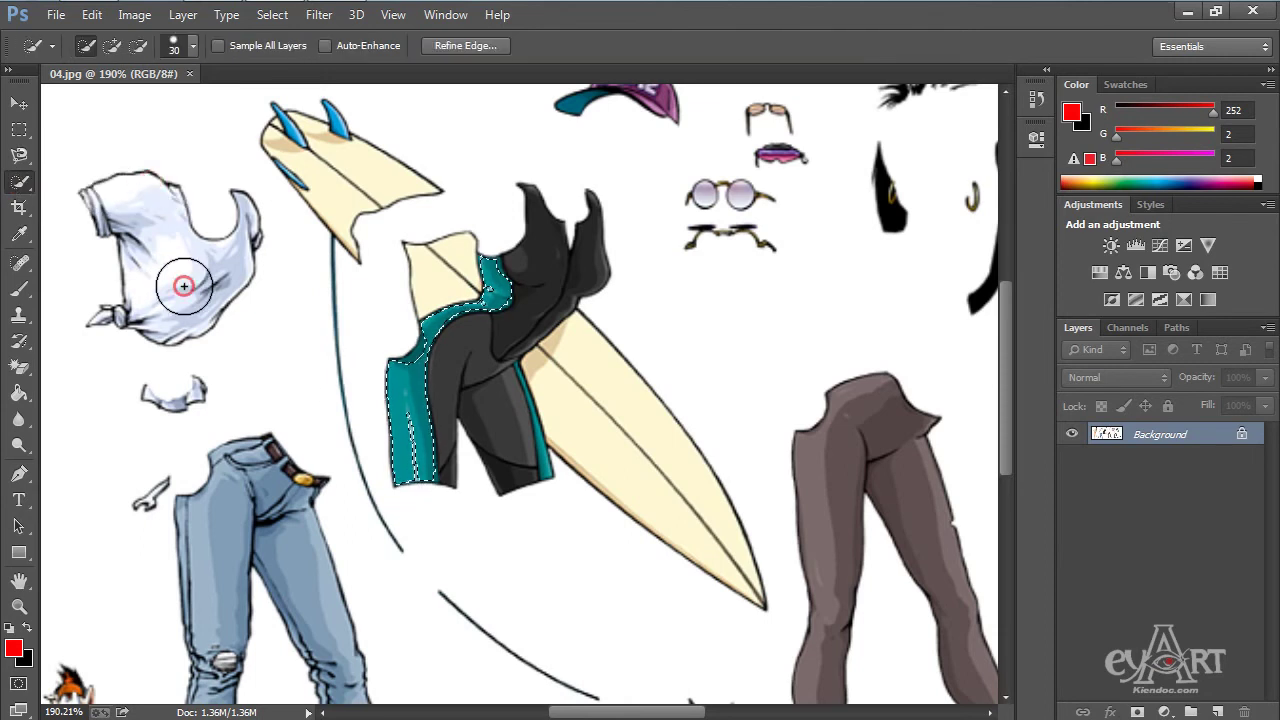
{"action": "left_click_drag", "start_coordinate": [184, 286], "coordinate": [163, 252]}
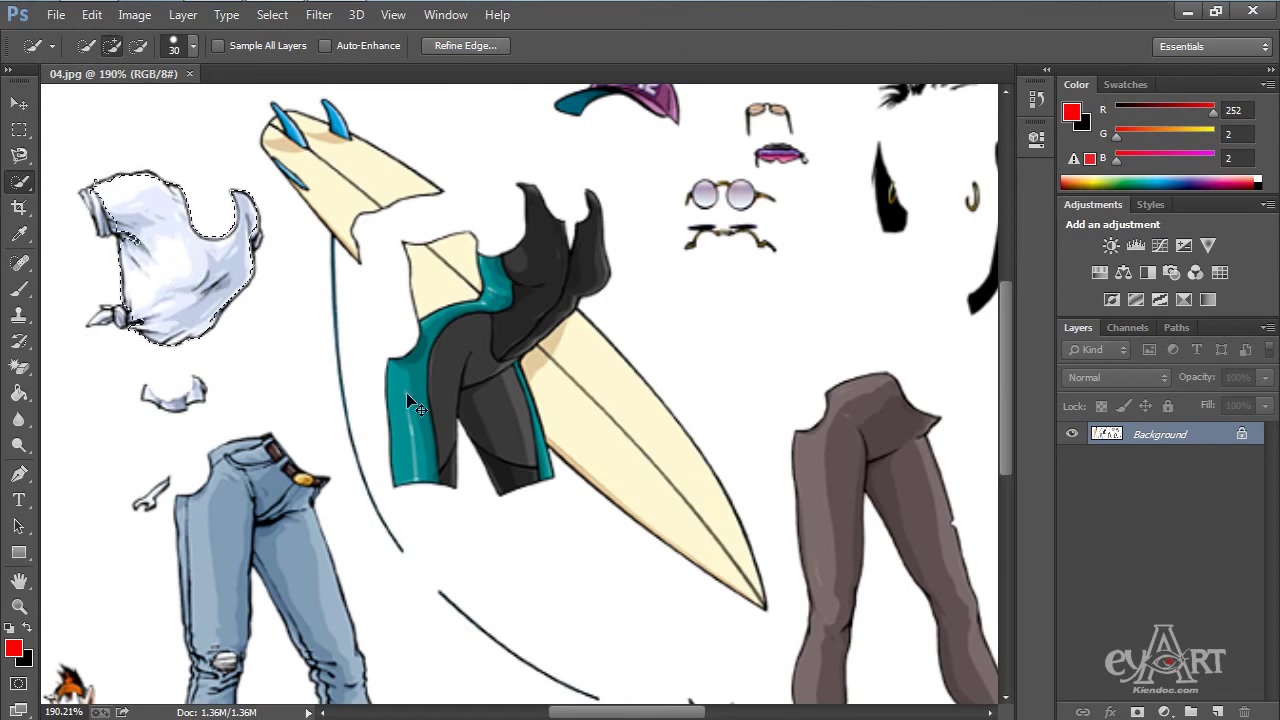
{"action": "key", "text": "ctrl+d"}
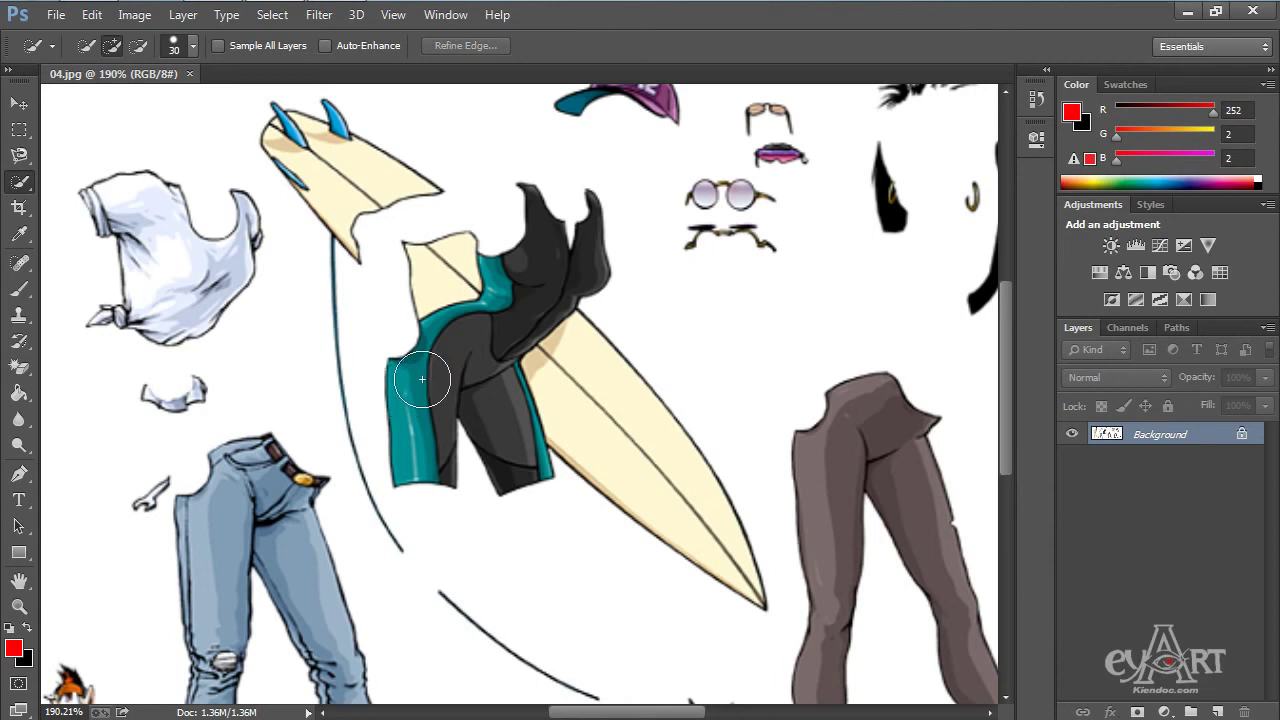
Collapse the Color, Adjustments and Layers panels to icons to widen the canvas area
{"action": "scroll", "coordinate": [422, 379], "scroll_direction": "down", "scroll_amount": 4}
{"action": "scroll", "coordinate": [233, 356], "scroll_direction": "up", "scroll_amount": 2}
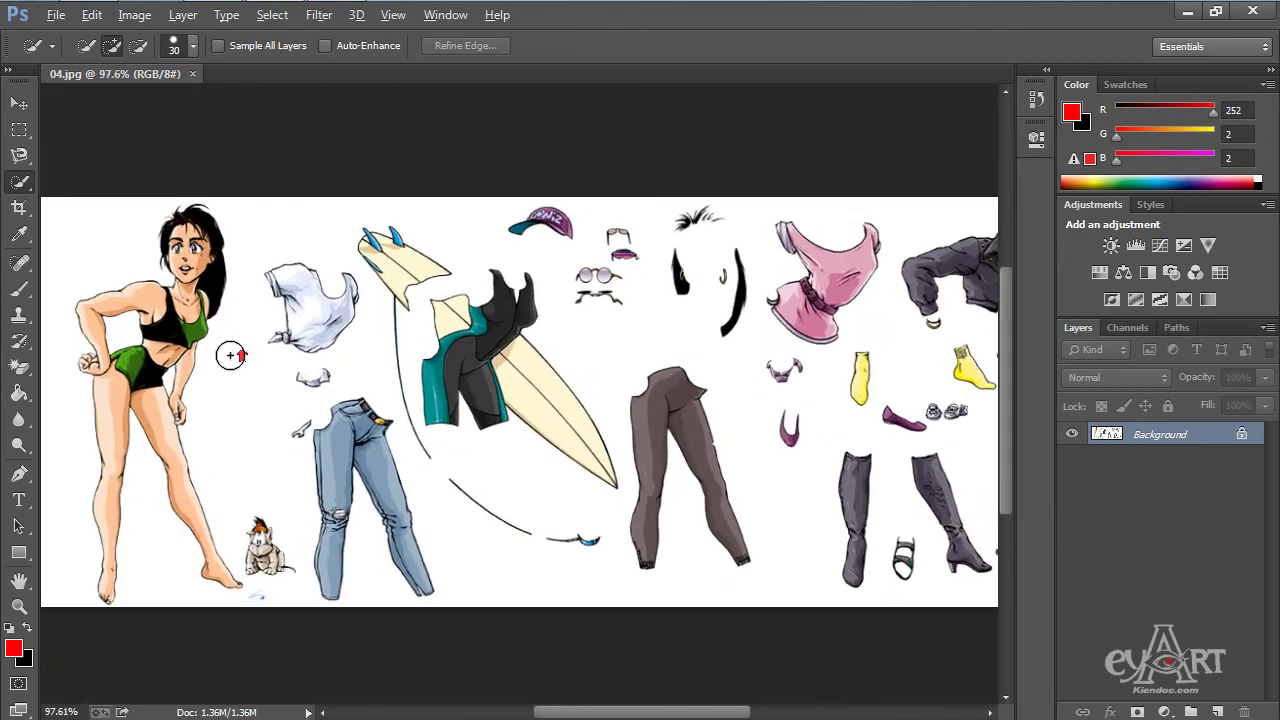
{"action": "scroll", "coordinate": [231, 355], "scroll_direction": "down", "scroll_amount": 1}
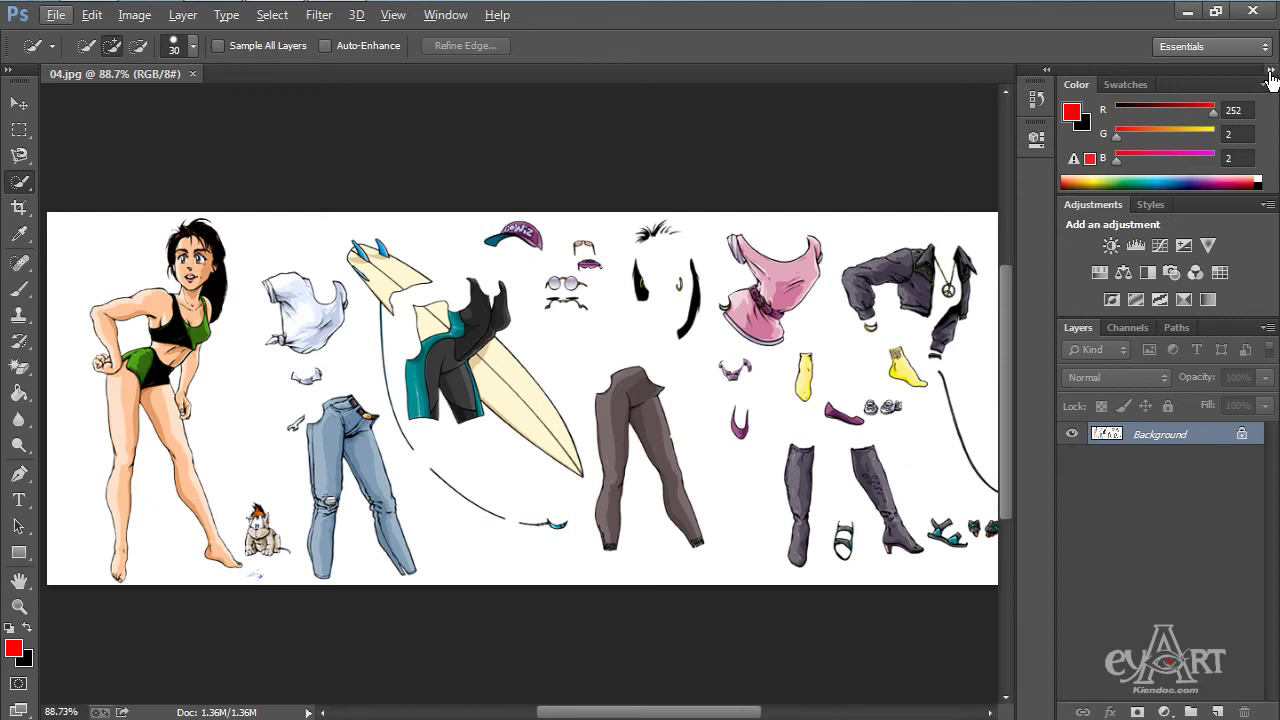
{"action": "left_click", "coordinate": [1270, 73]}
{"action": "scroll", "coordinate": [275, 350], "scroll_direction": "up", "scroll_amount": 2}
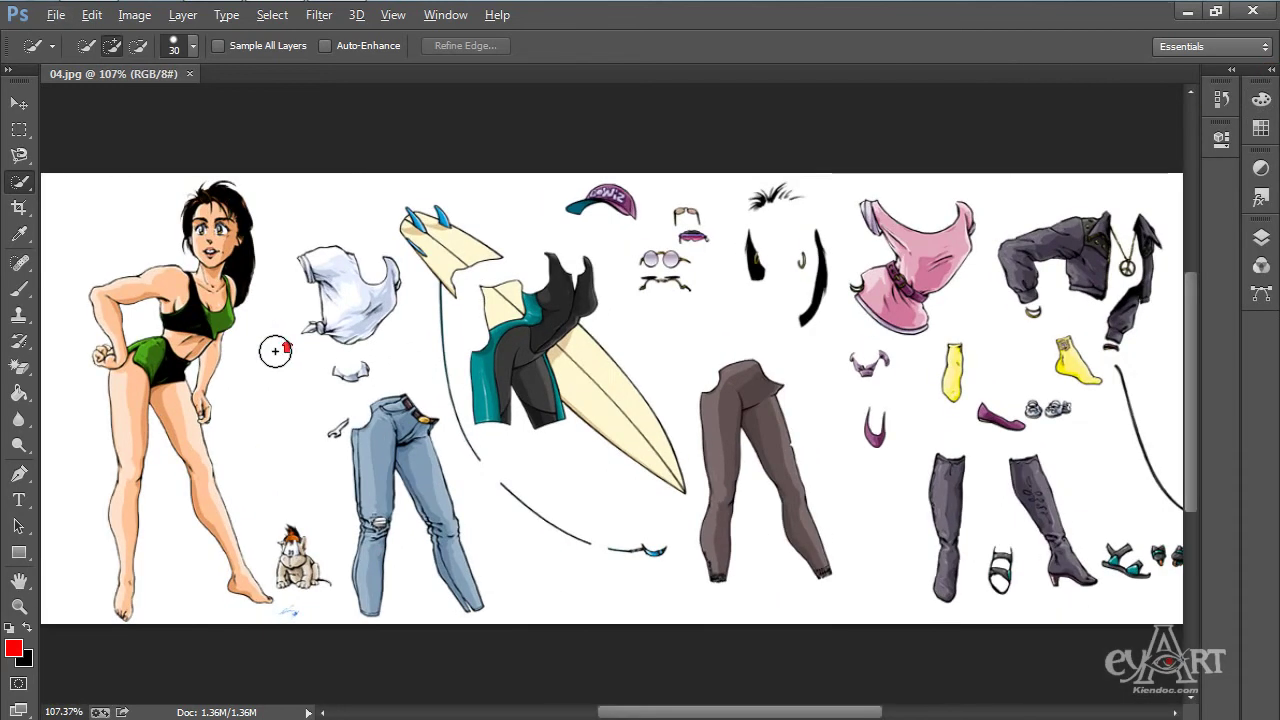
Trace a closed selection around the white T-shirt's outline with the Magnetic Lasso tool
{"action": "scroll", "coordinate": [266, 350], "scroll_direction": "up", "scroll_amount": 2}
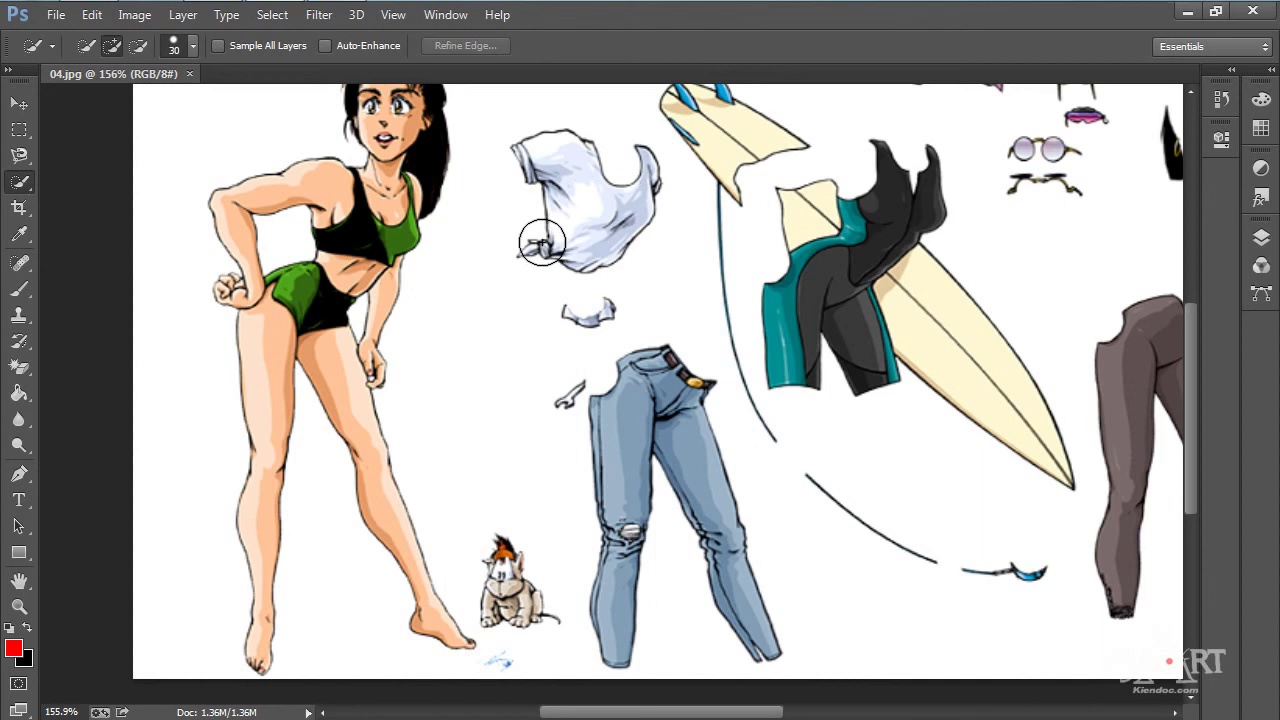
{"action": "left_click", "coordinate": [19, 155]}
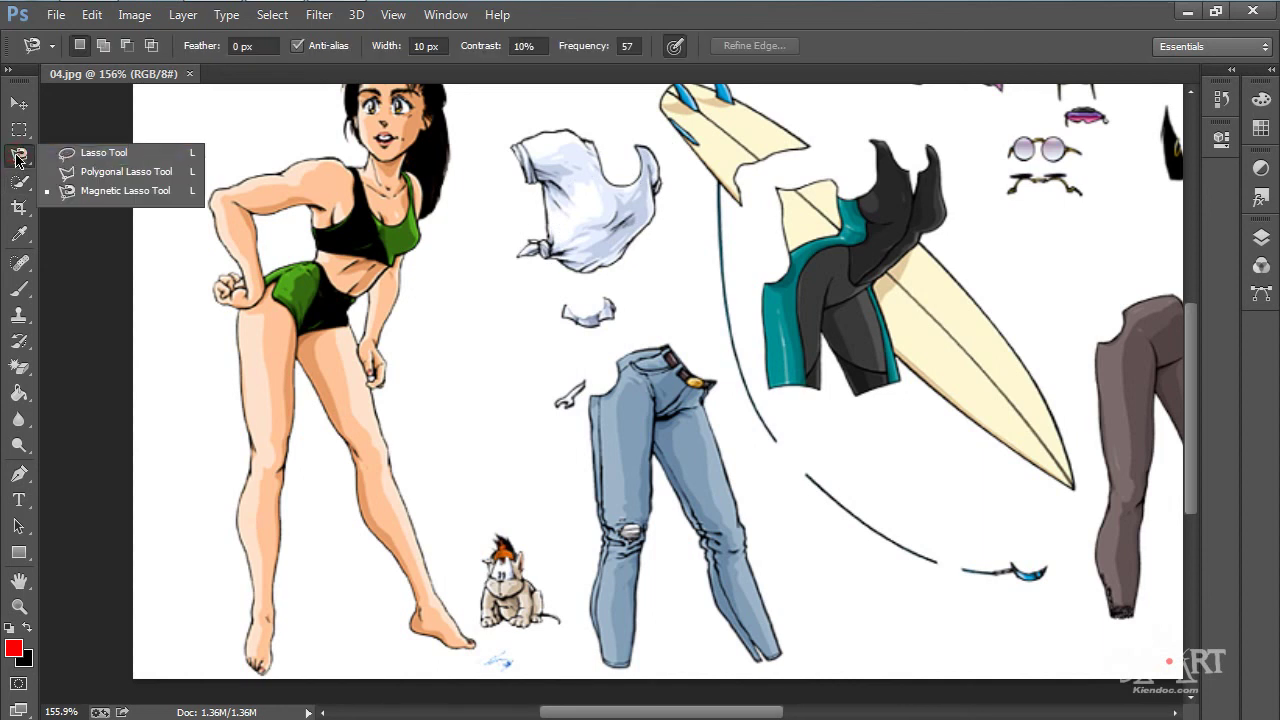
{"action": "left_click", "coordinate": [94, 191]}
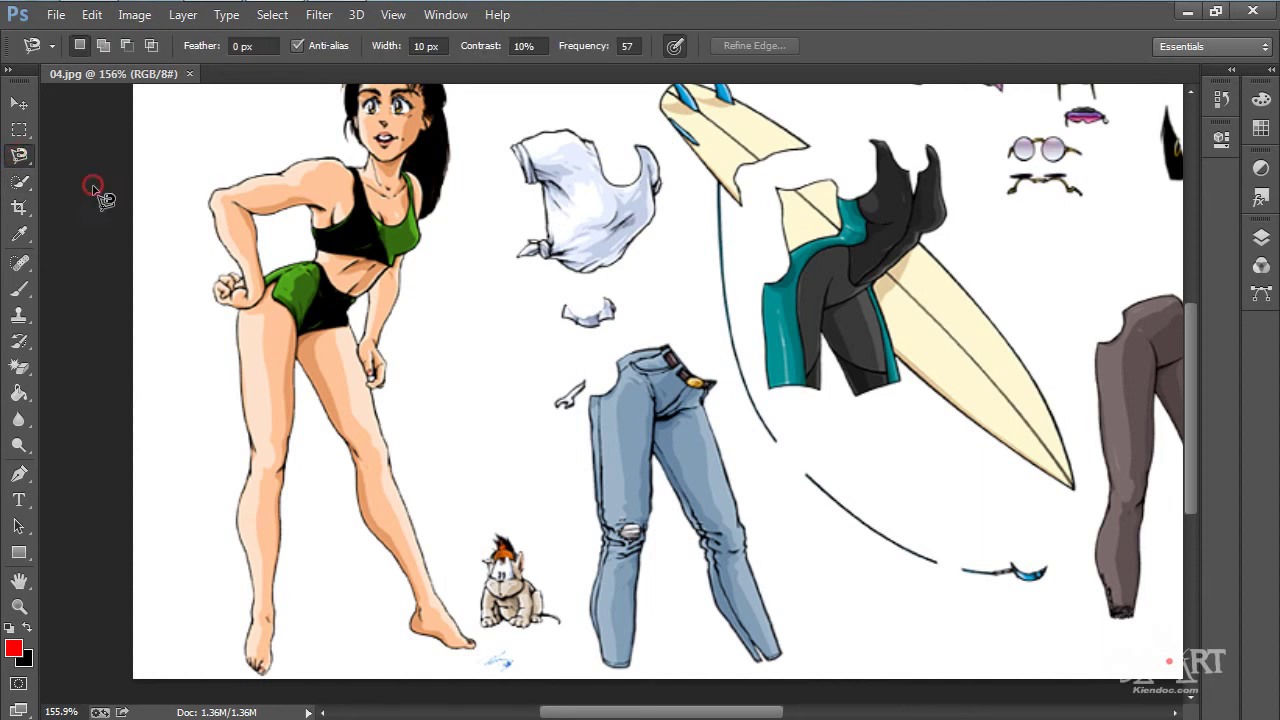
{"action": "left_click", "coordinate": [510, 149]}
{"action": "left_click", "coordinate": [659, 185]}
{"action": "left_click", "coordinate": [655, 193]}
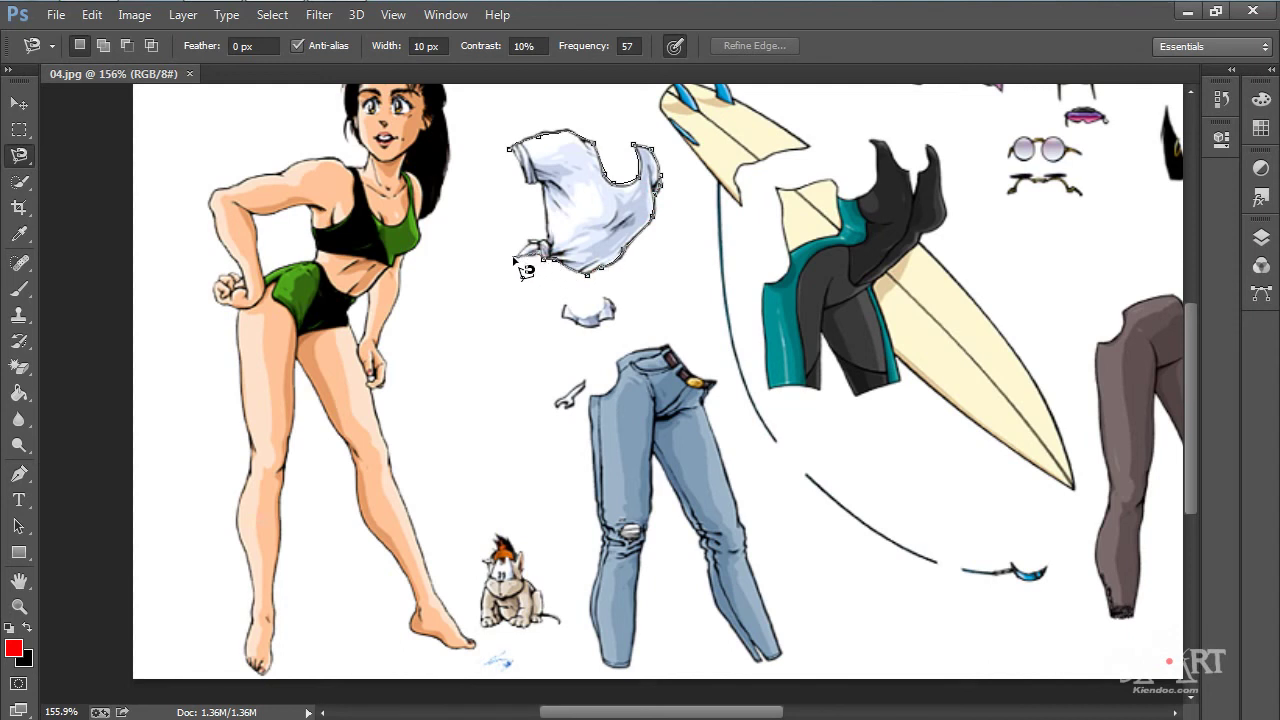
{"action": "left_click", "coordinate": [528, 240]}
{"action": "left_click", "coordinate": [535, 186]}
{"action": "left_click", "coordinate": [509, 149]}
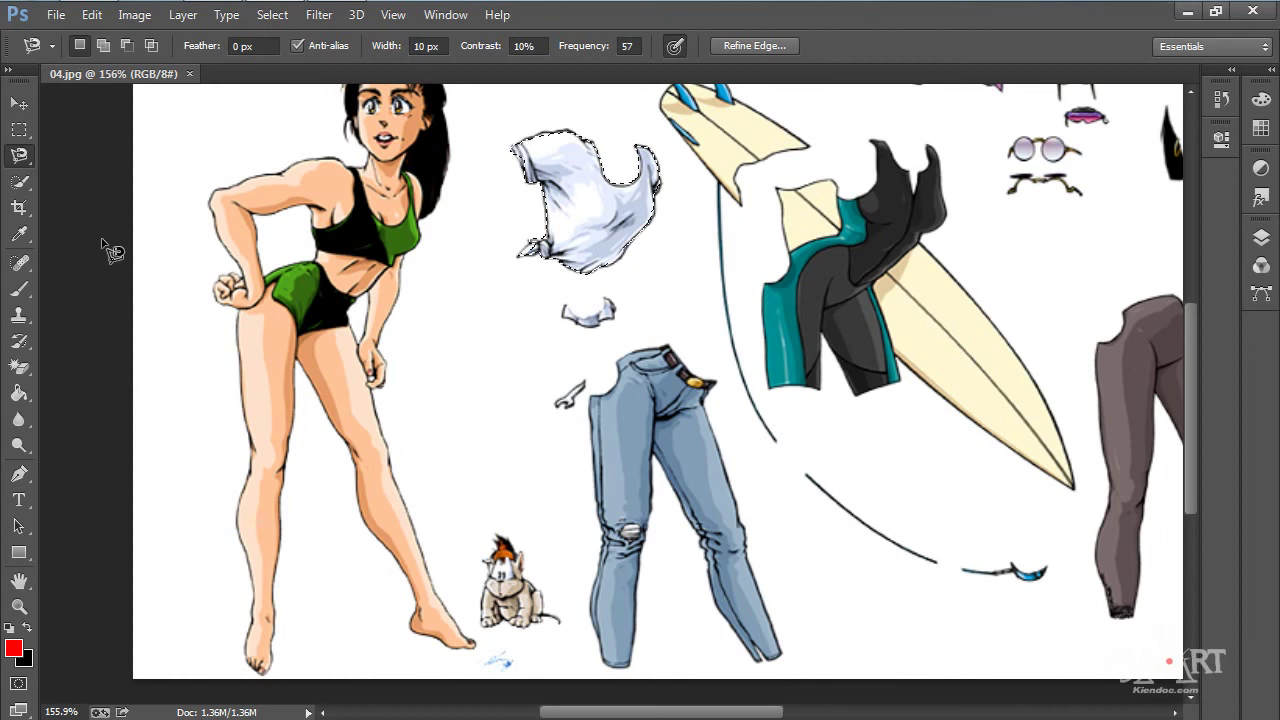
Move the selected T-shirt onto the woman's torso so it fits her shoulders, and deselect it
{"action": "left_click", "coordinate": [19, 103]}
{"action": "left_click", "coordinate": [609, 203]}
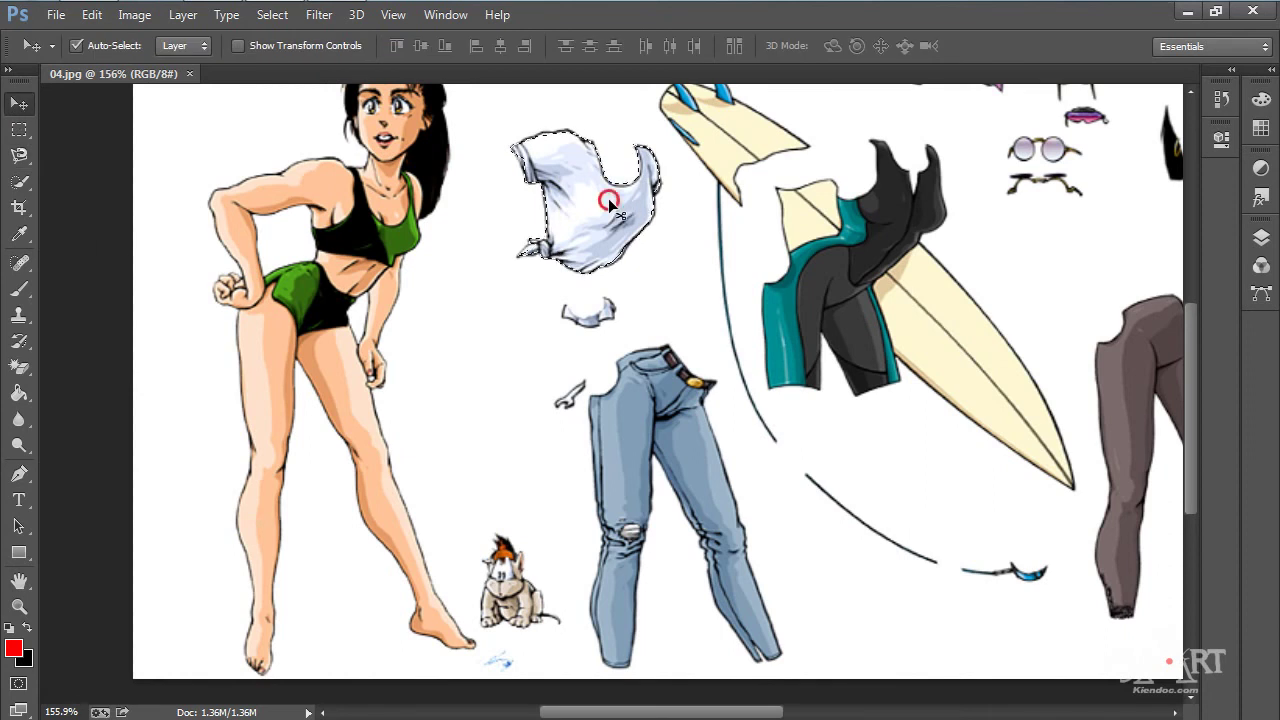
{"action": "left_click_drag", "start_coordinate": [609, 203], "coordinate": [377, 231]}
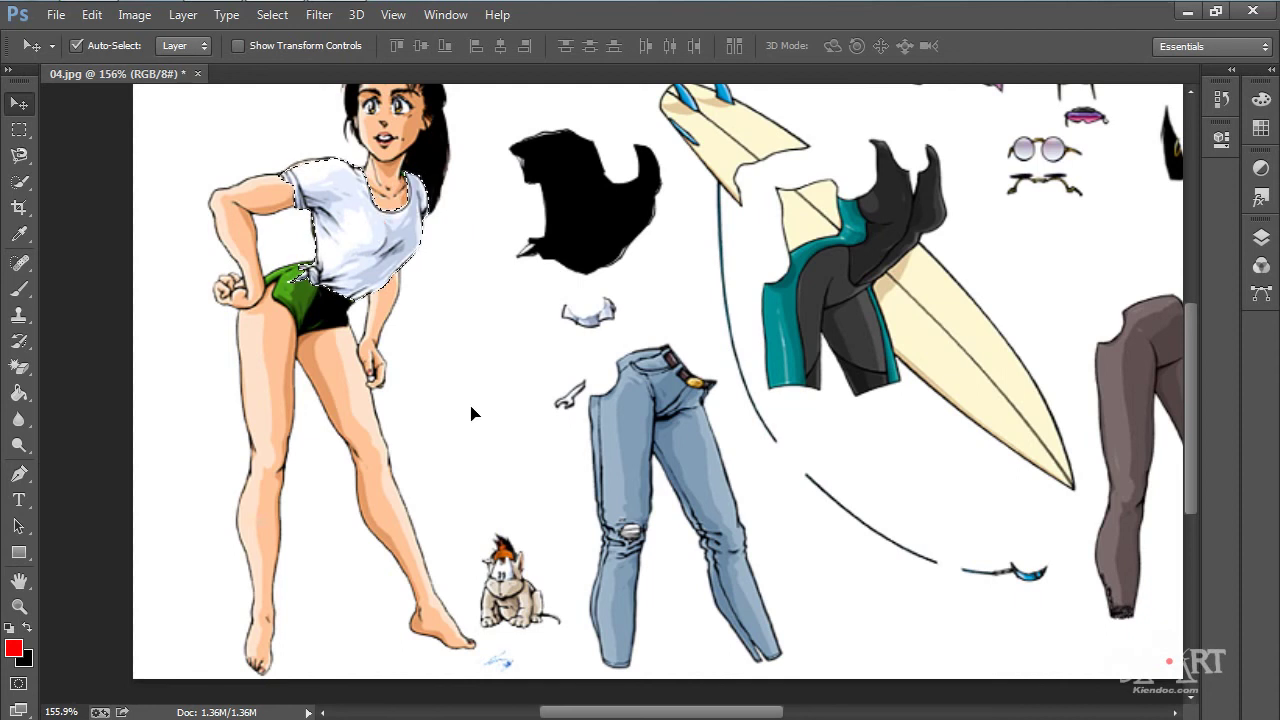
{"action": "key", "text": "ctrl+d"}
Trace a closed selection around both legs and the waist of the blue jeans with the Magnetic Lasso tool
{"action": "left_click", "coordinate": [20, 157]}
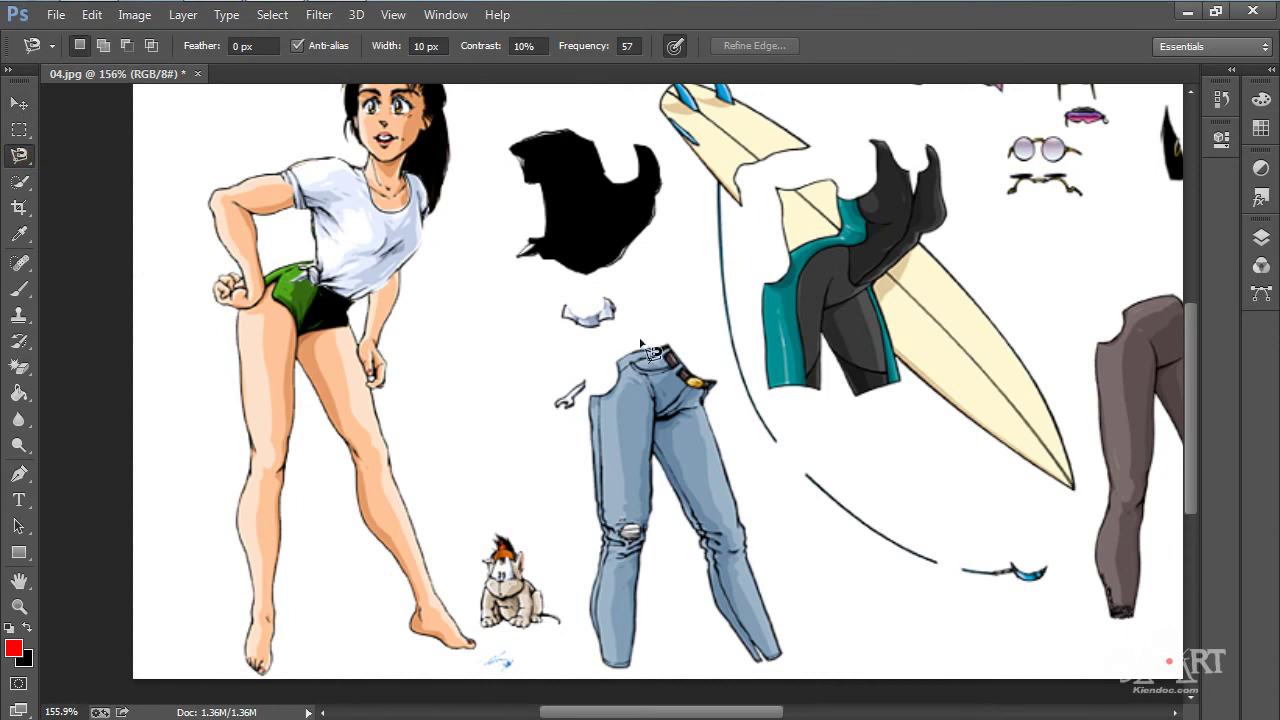
{"action": "left_click", "coordinate": [614, 362]}
{"action": "left_click", "coordinate": [704, 406]}
{"action": "left_click", "coordinate": [736, 519]}
{"action": "left_click", "coordinate": [747, 546]}
{"action": "left_click", "coordinate": [781, 652]}
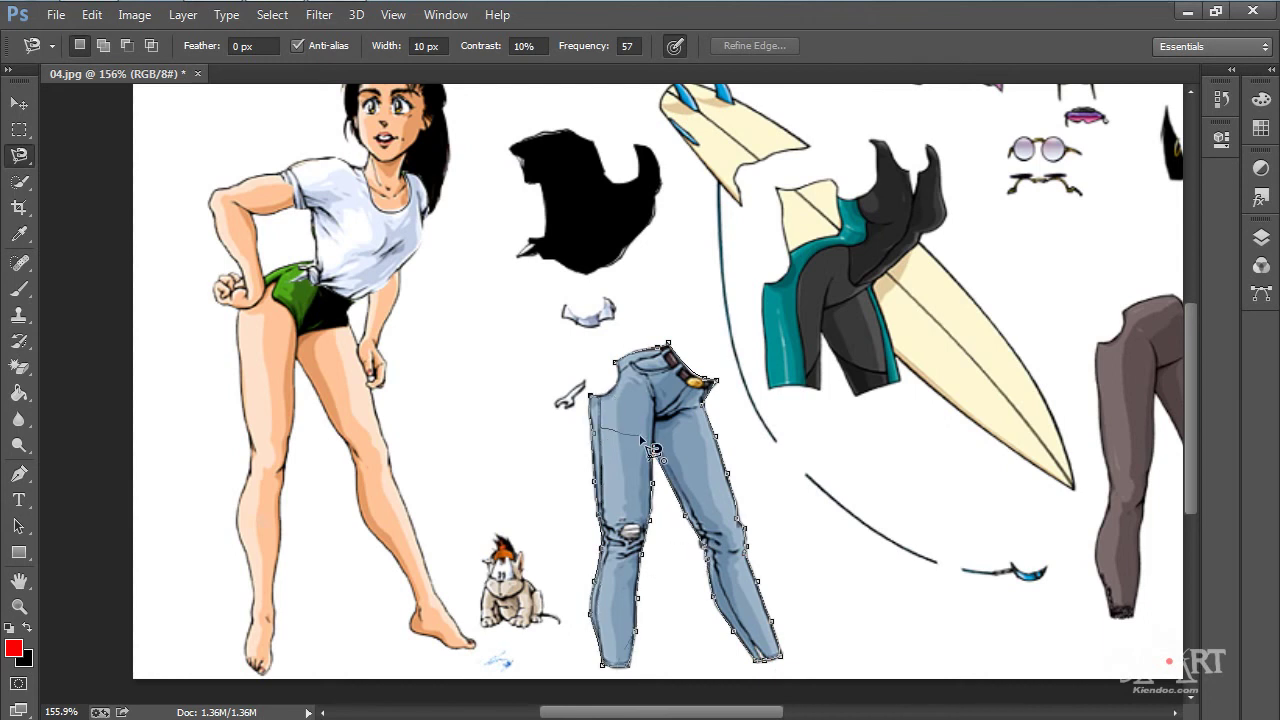
{"action": "left_click", "coordinate": [608, 390]}
{"action": "left_click", "coordinate": [616, 363]}
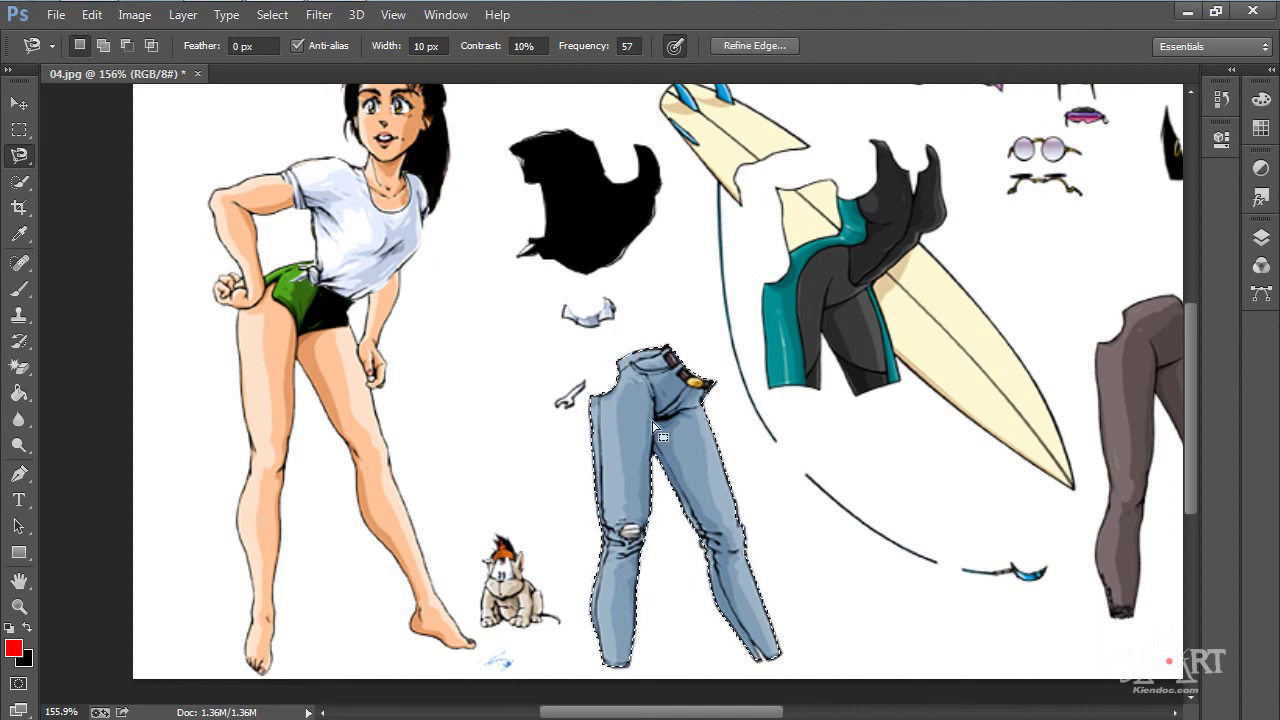
Move the selected jeans onto the woman's hips and legs, and deselect them
{"action": "key", "text": "v"}
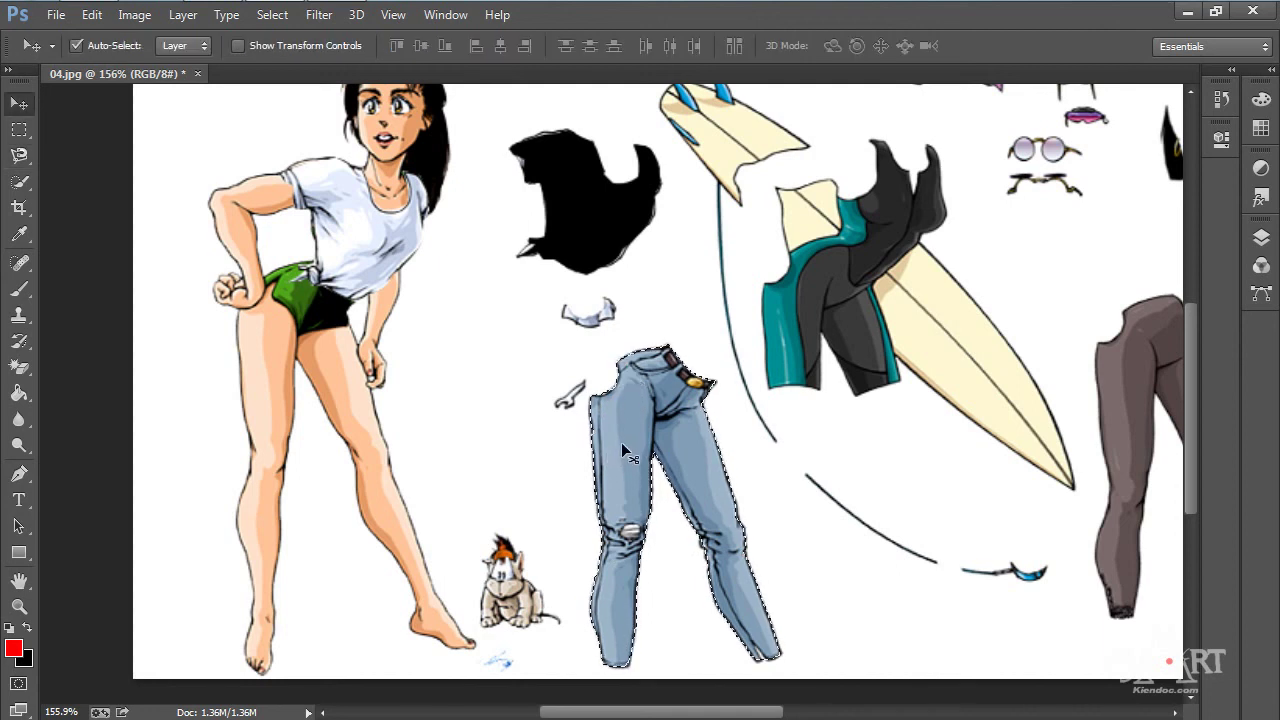
{"action": "left_click_drag", "start_coordinate": [622, 441], "coordinate": [267, 356]}
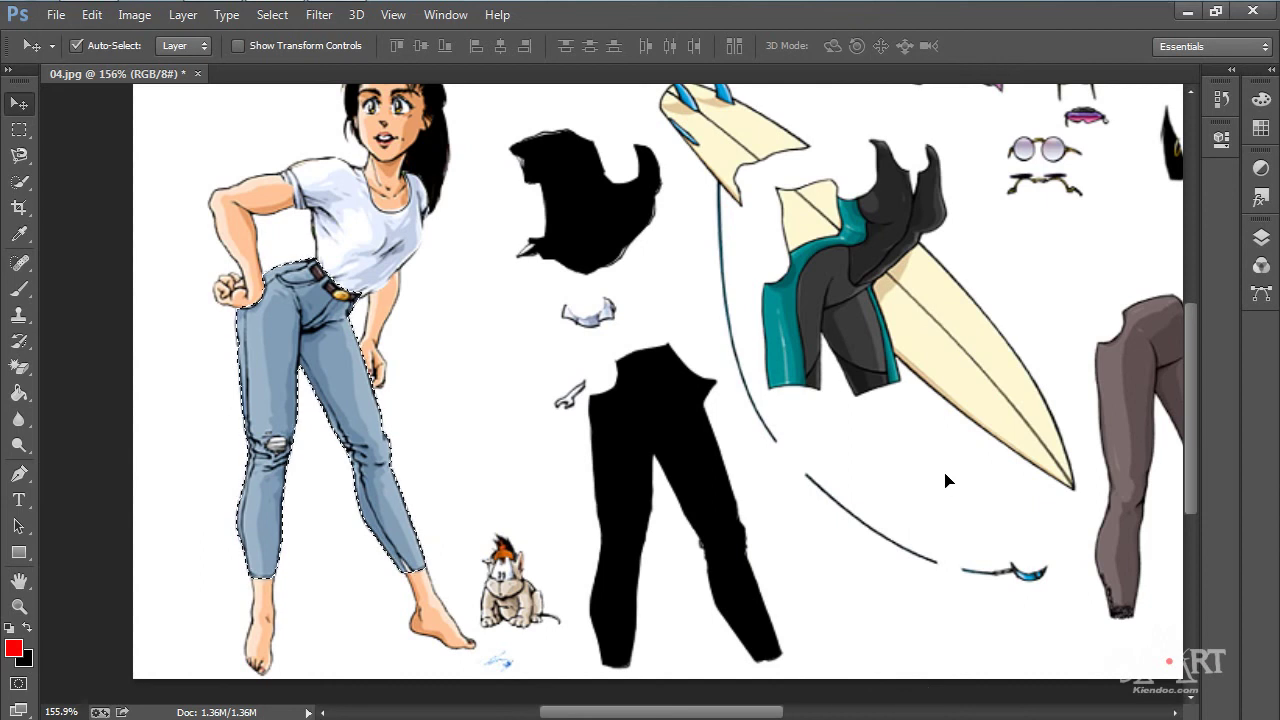
{"action": "key", "text": "ctrl+d"}
Crop the image to only the dressed woman, cutting off the clothing pieces beside her
{"action": "scroll", "coordinate": [600, 375], "scroll_direction": "down", "scroll_amount": 4}
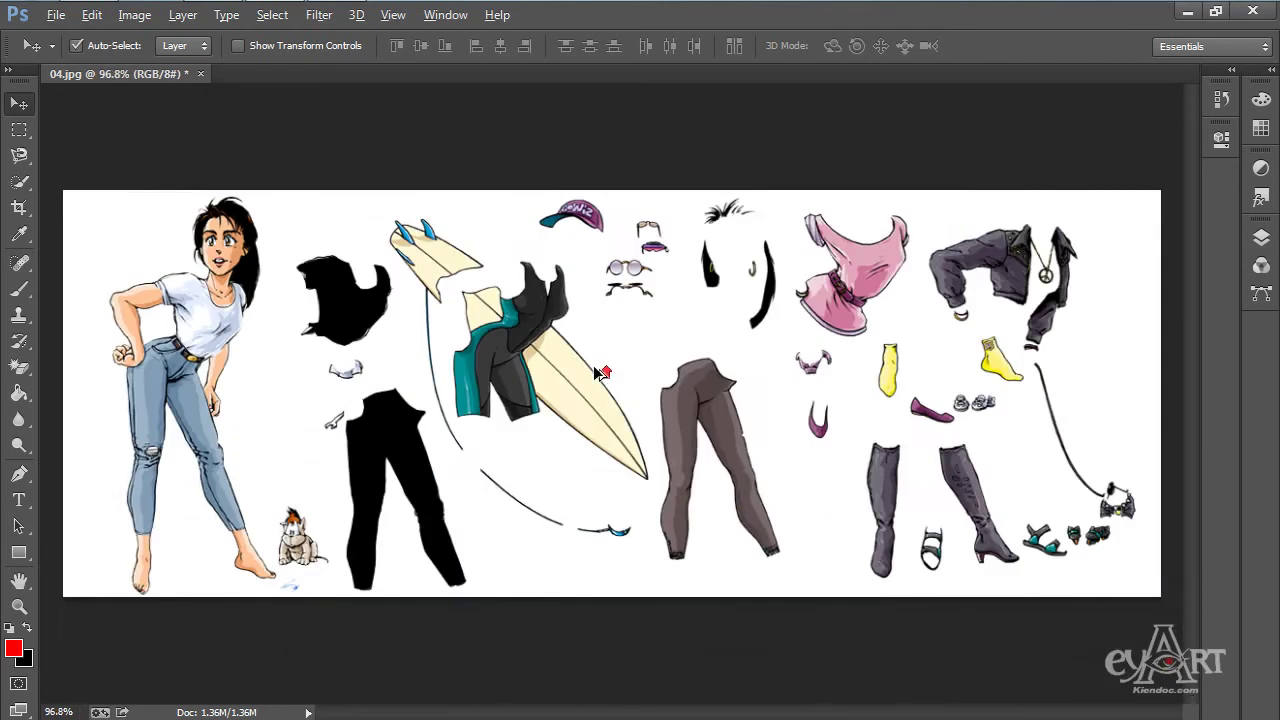
{"action": "scroll", "coordinate": [265, 375], "scroll_direction": "up", "scroll_amount": 1}
{"action": "scroll", "coordinate": [265, 375], "scroll_direction": "down", "scroll_amount": 2}
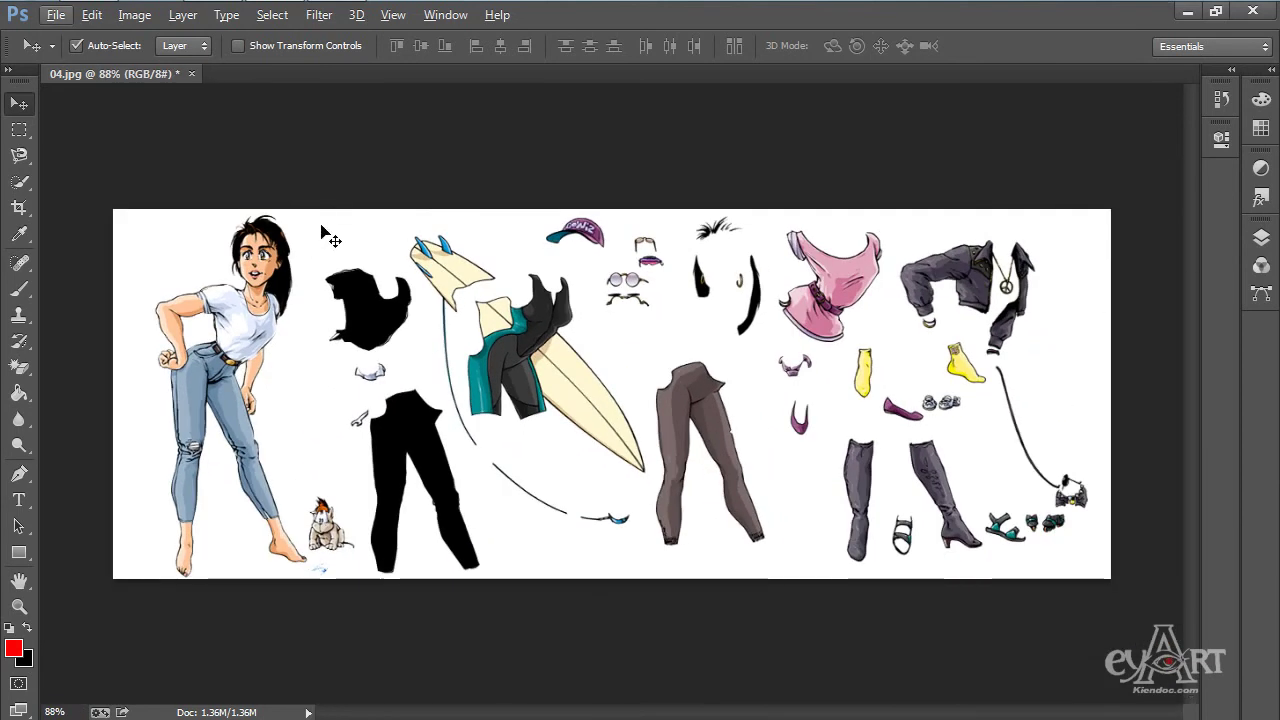
{"action": "left_click", "coordinate": [20, 210]}
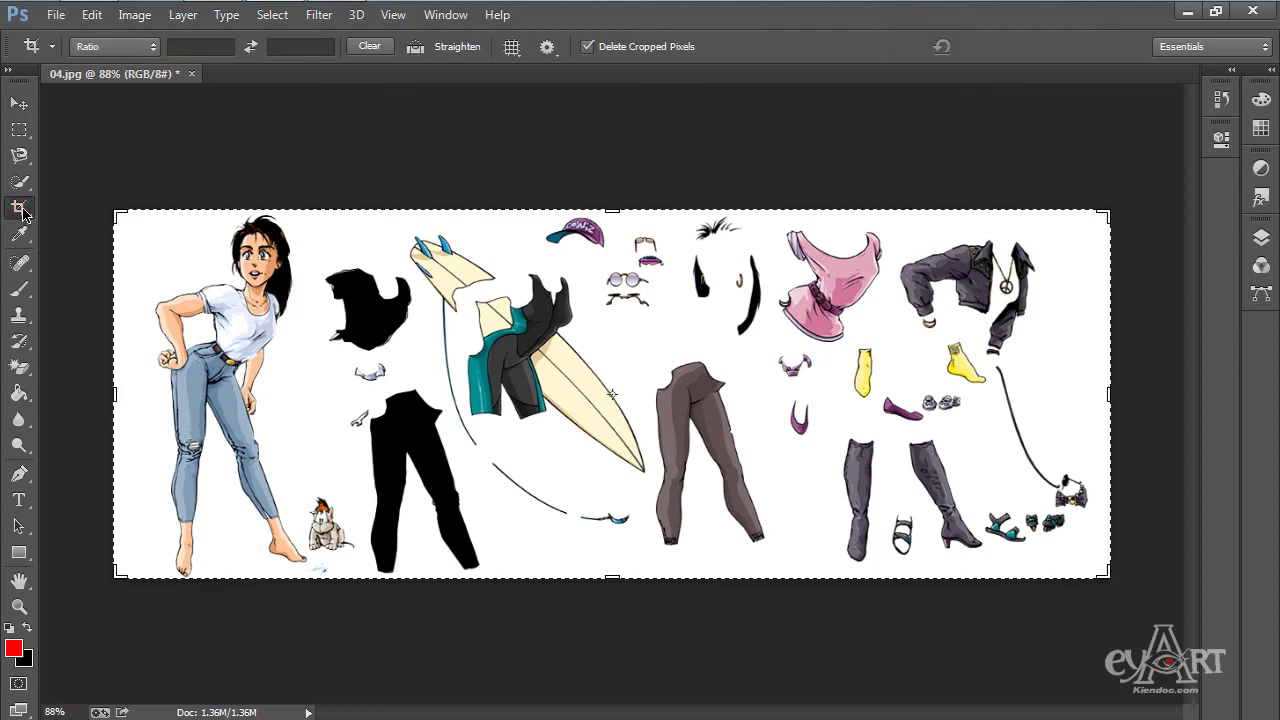
{"action": "left_click_drag", "start_coordinate": [1106, 393], "coordinate": [707, 408]}
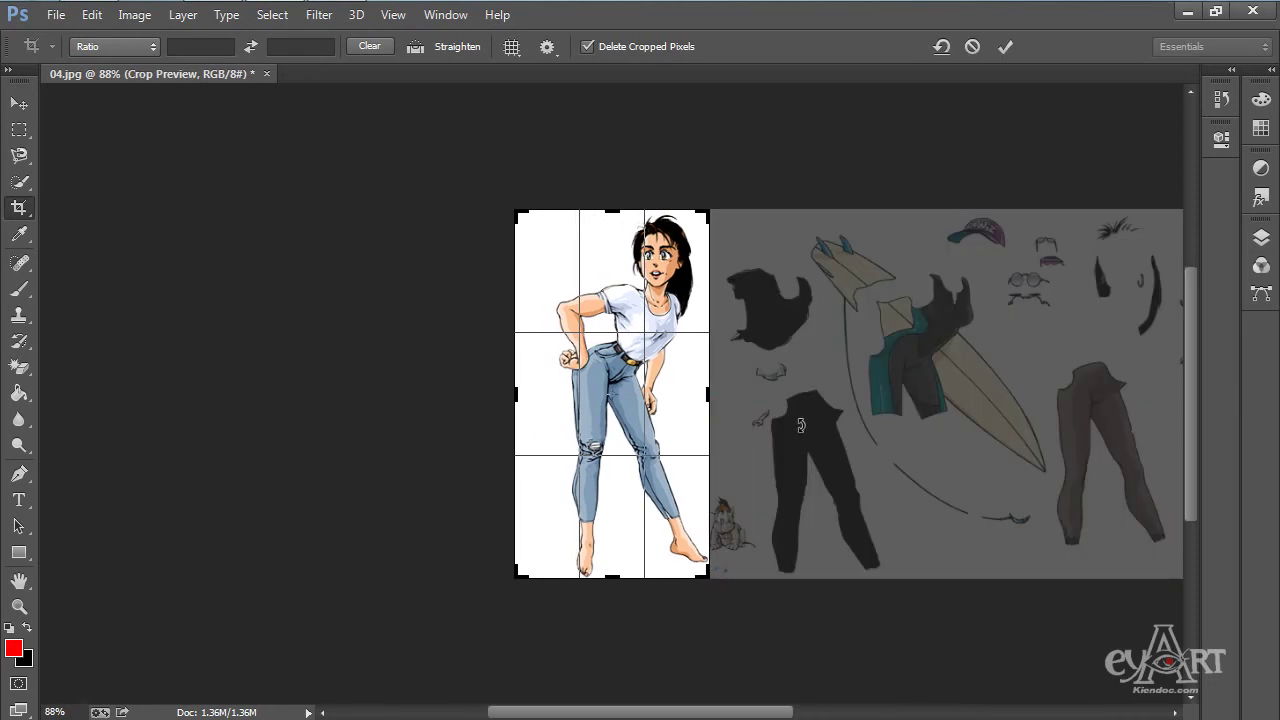
{"action": "key", "text": "Return"}
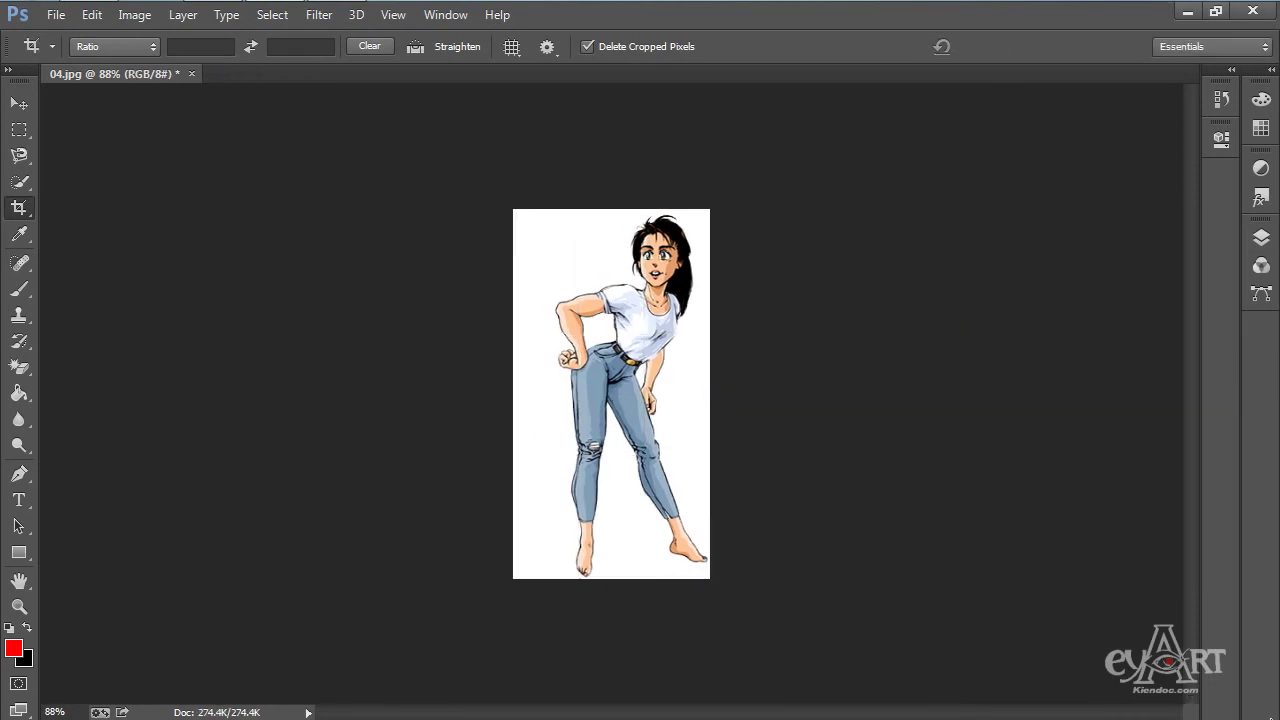
Save the cropped image under the file name phuongan1 in JPEG format in the 01 folder
{"action": "left_click", "coordinate": [58, 16]}
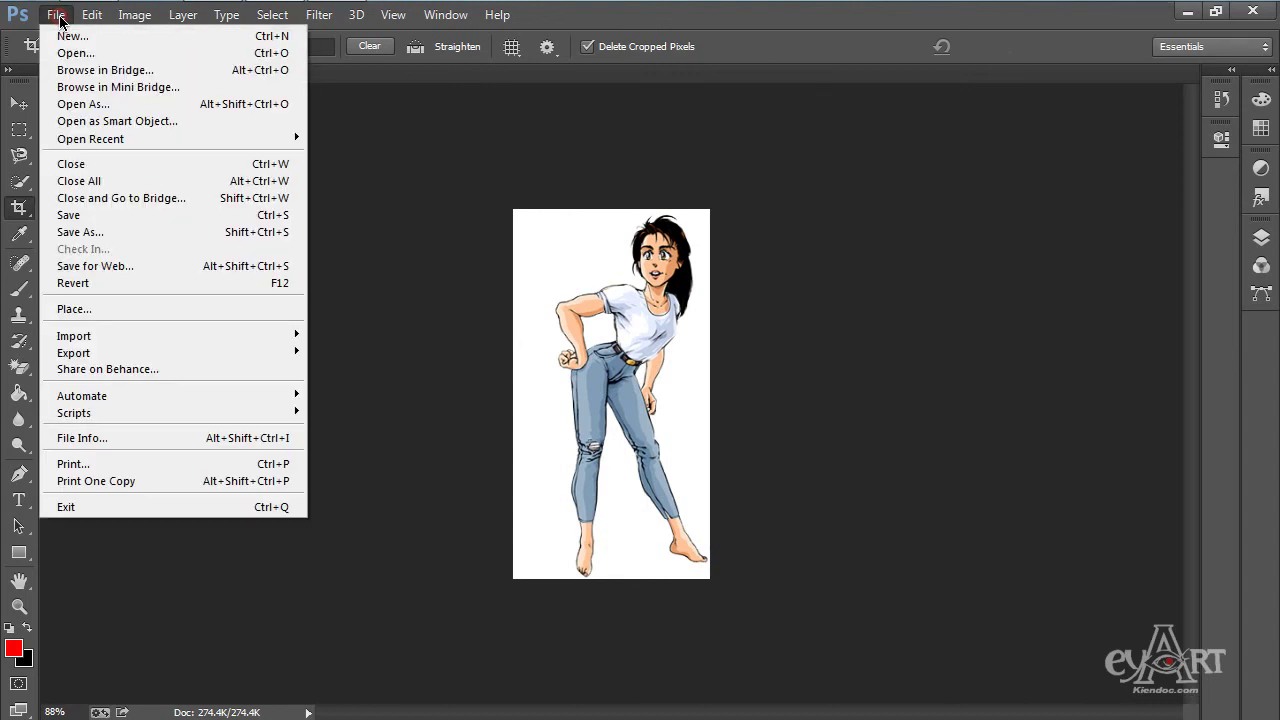
{"action": "left_click", "coordinate": [95, 233]}
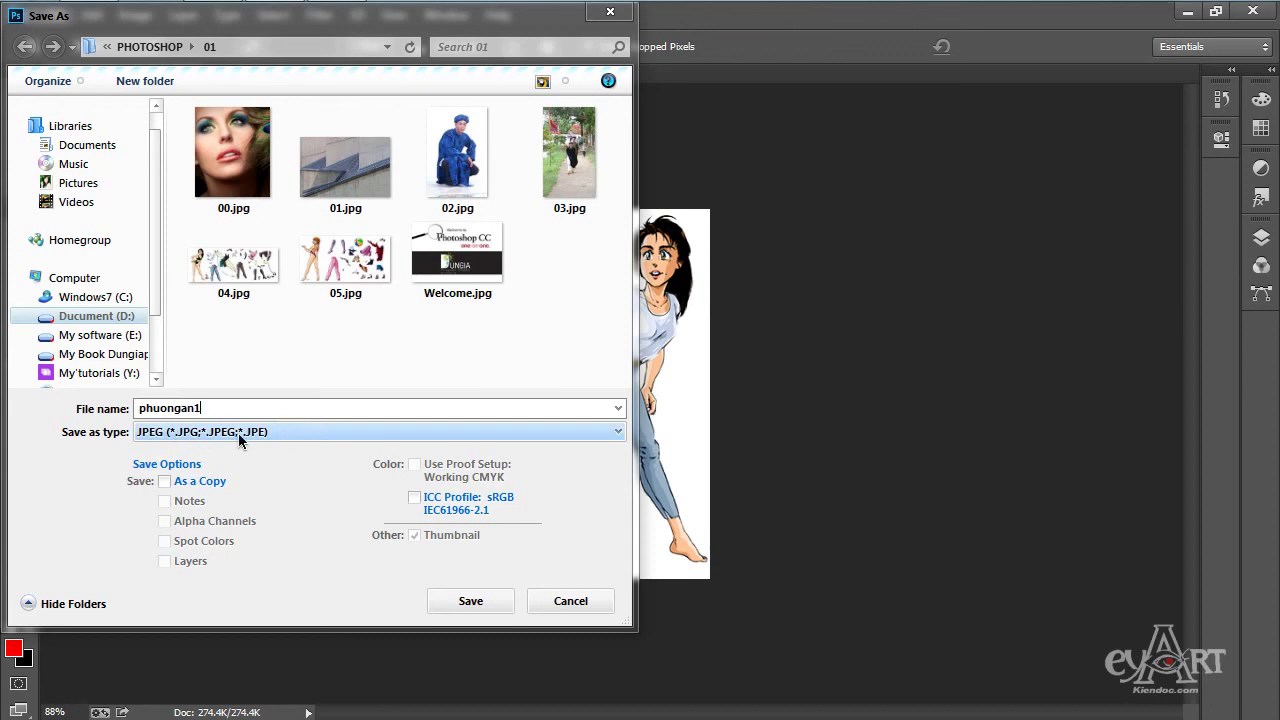
{"action": "left_click", "coordinate": [470, 601]}
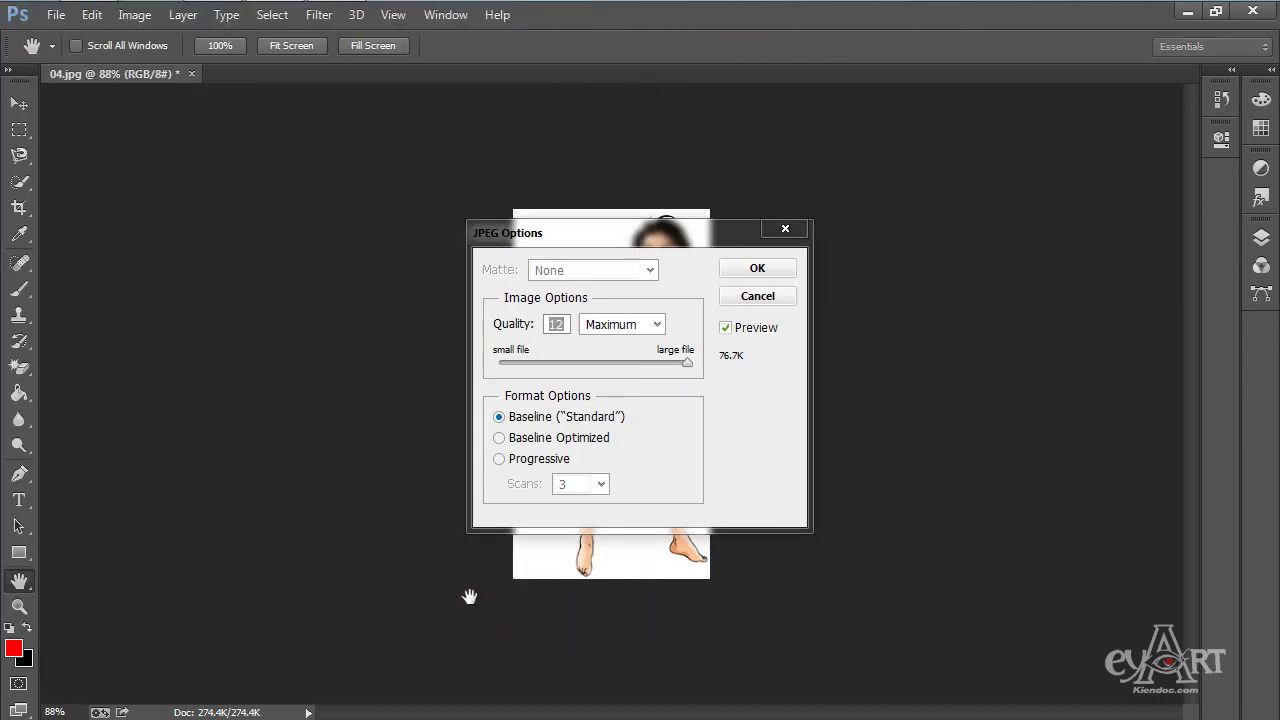
Try JPEG quality 0 (Low) and move the options dialog off the woman to preview the compression on the image
{"action": "left_click_drag", "start_coordinate": [626, 234], "coordinate": [604, 186]}
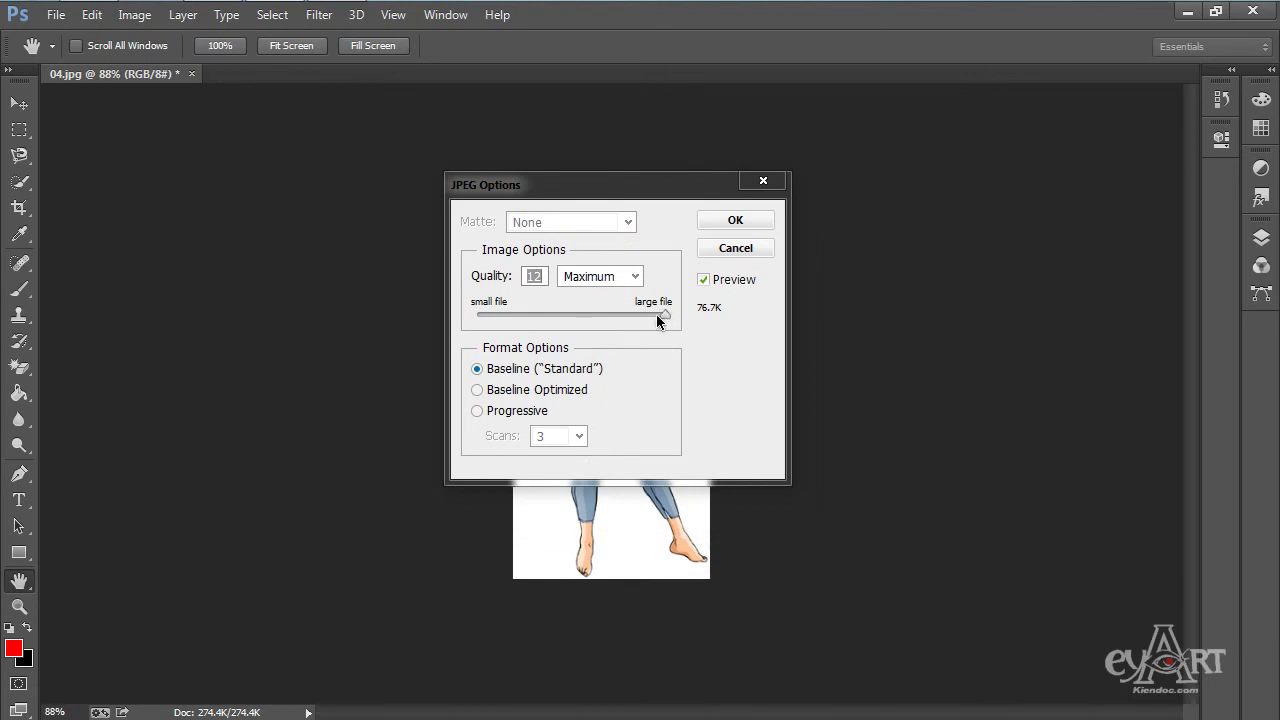
{"action": "left_click_drag", "start_coordinate": [661, 314], "coordinate": [463, 317]}
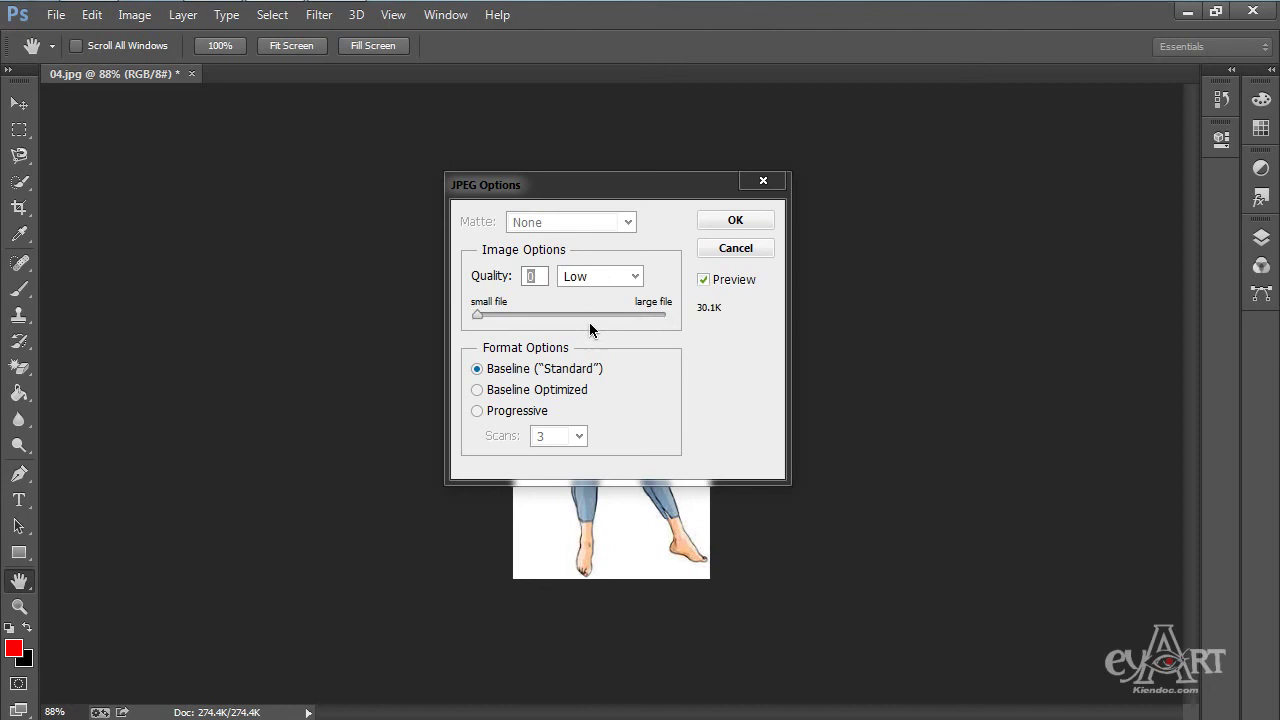
{"action": "left_click_drag", "start_coordinate": [617, 186], "coordinate": [898, 359]}
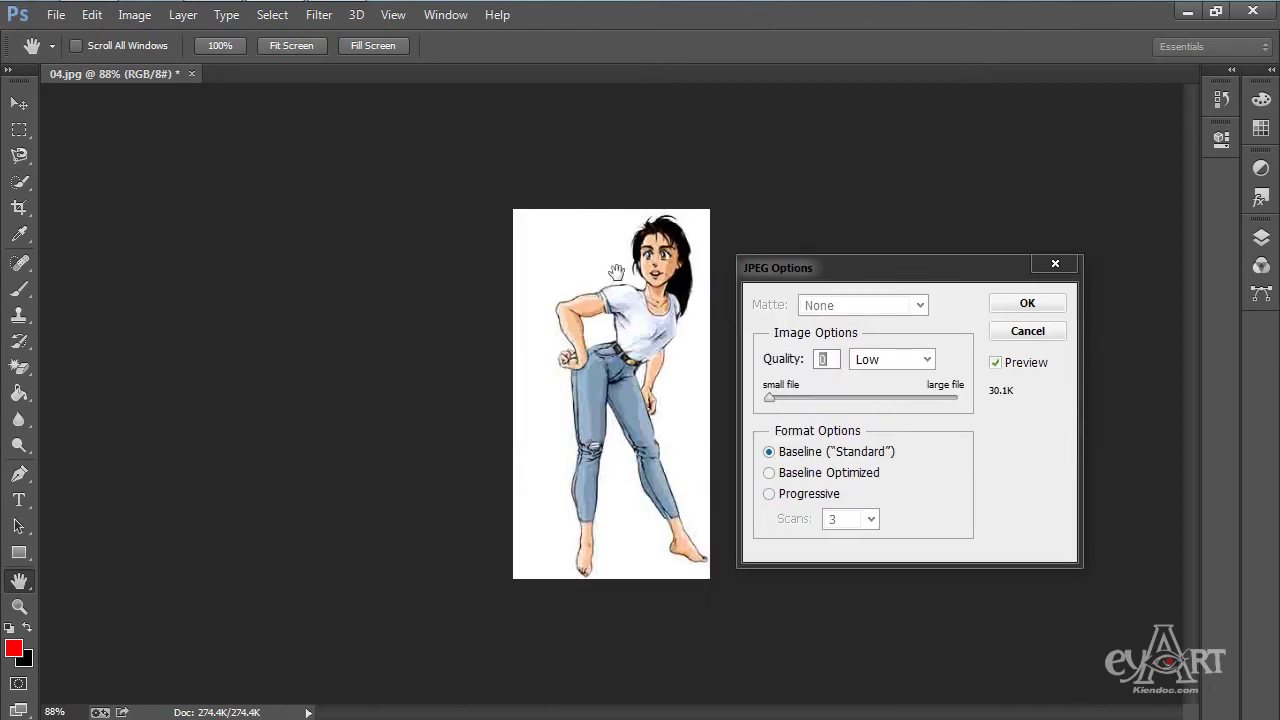
Set the JPEG quality to 12 (Maximum) and complete the save
{"action": "left_click_drag", "start_coordinate": [768, 399], "coordinate": [986, 394]}
{"action": "left_click_drag", "start_coordinate": [937, 269], "coordinate": [640, 186]}
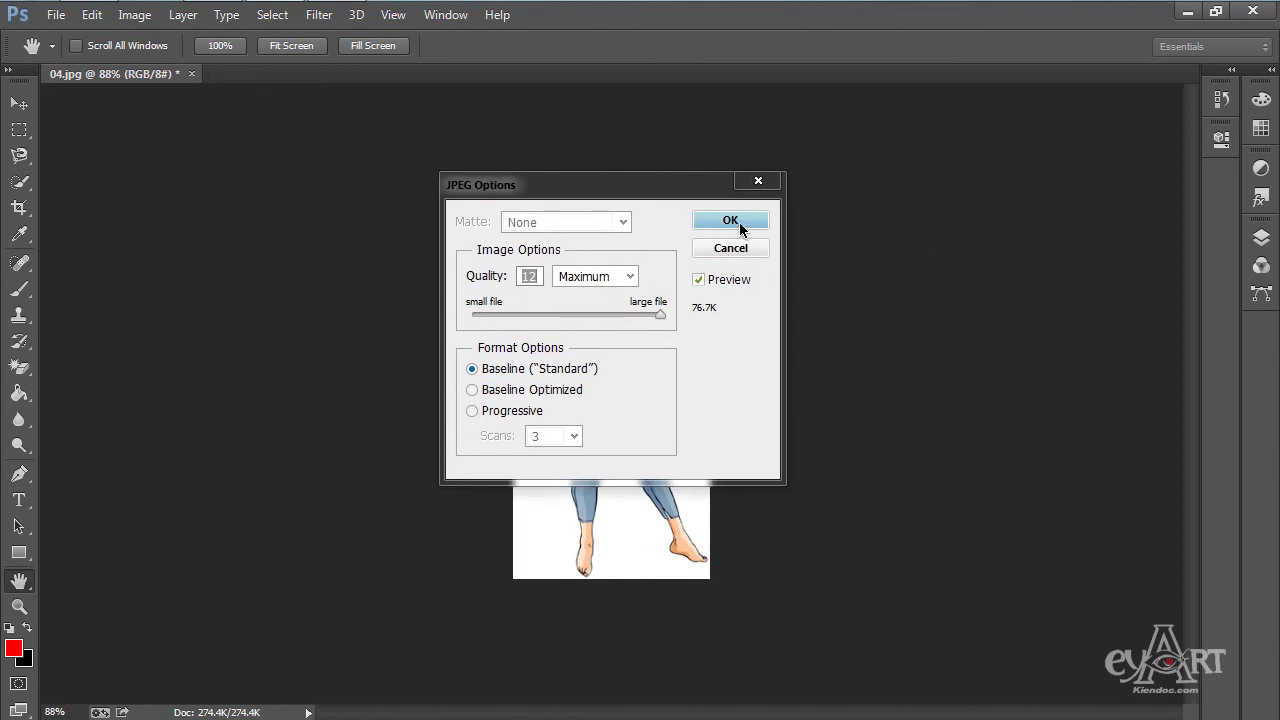
{"action": "left_click", "coordinate": [731, 221]}
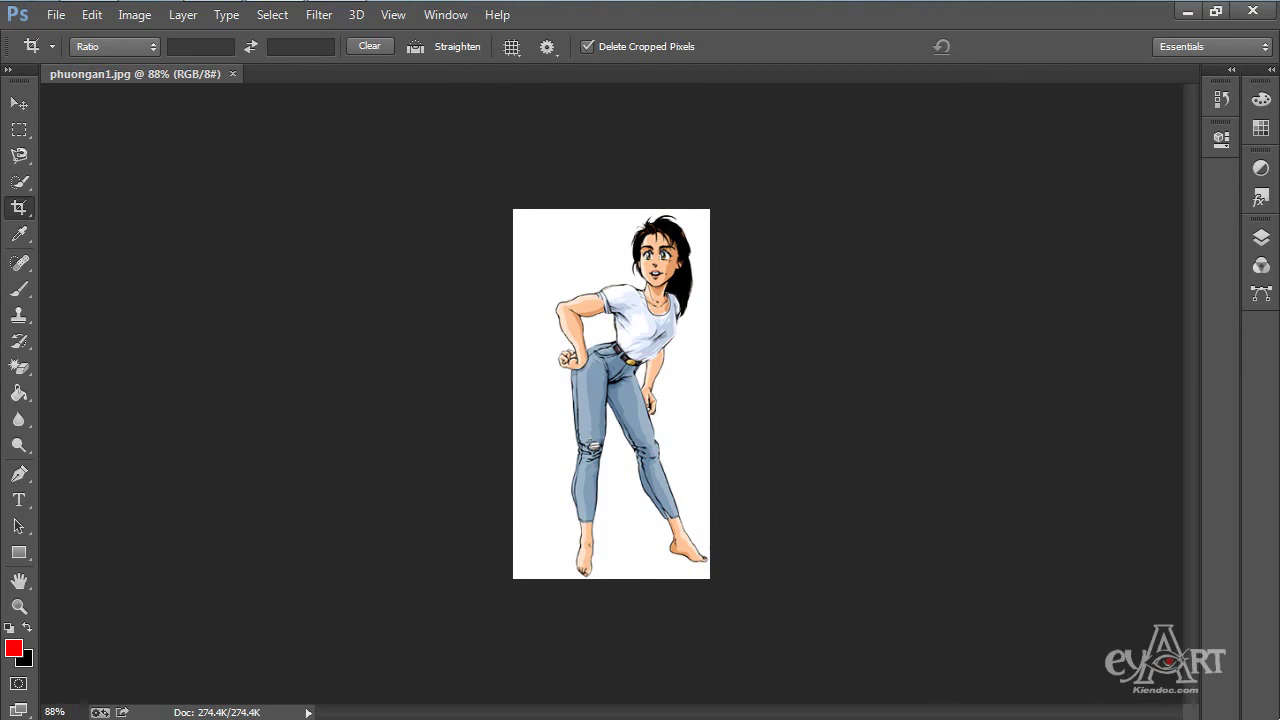
Undo the crop to restore the full canvas with all the clothing pieces
{"action": "key", "text": "ctrl+z"}
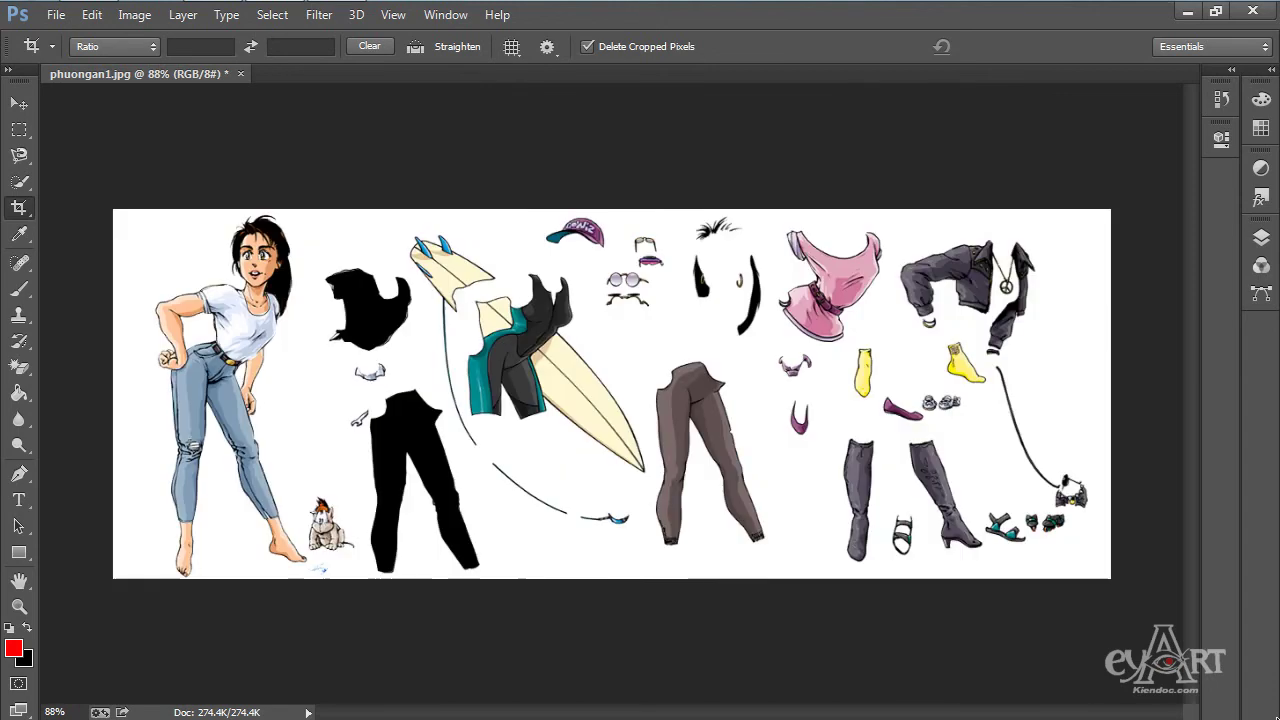